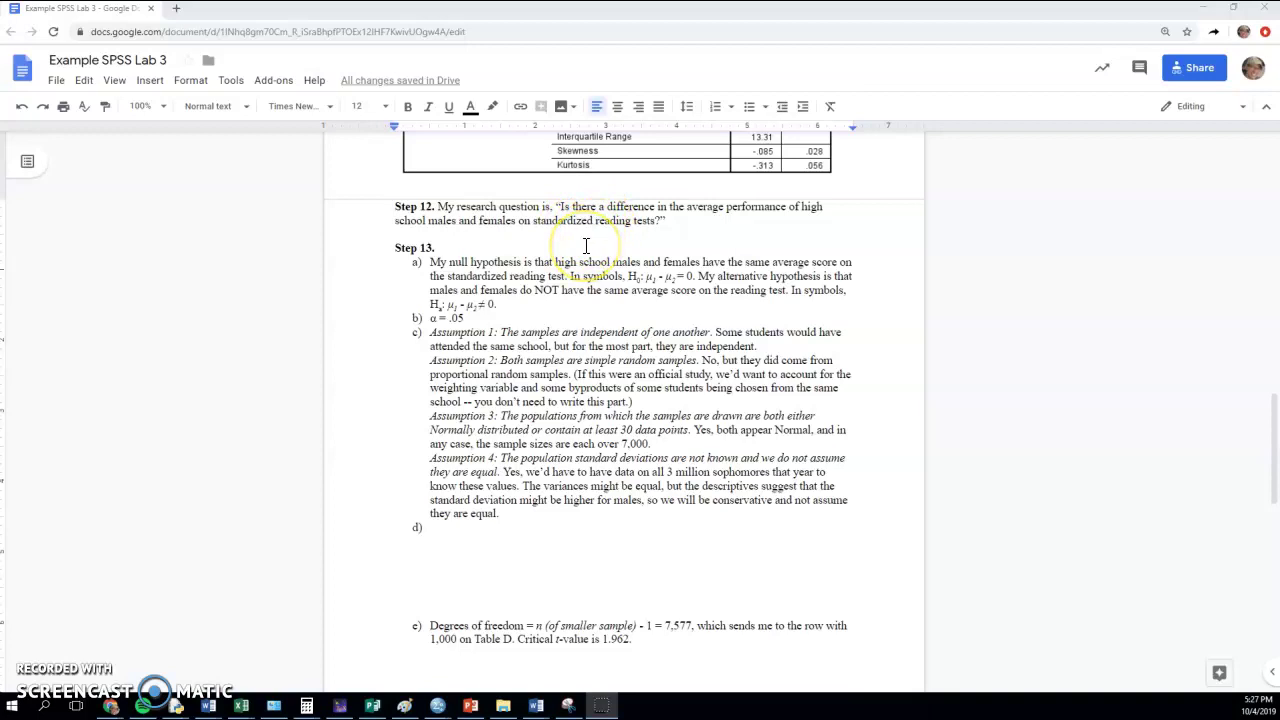
Bring up the ELS_Math220 (2).sav data in SPSS and select the BYSEX variable column
scroll(586, 245, "up", 1)
scroll(586, 247, "down", 2)
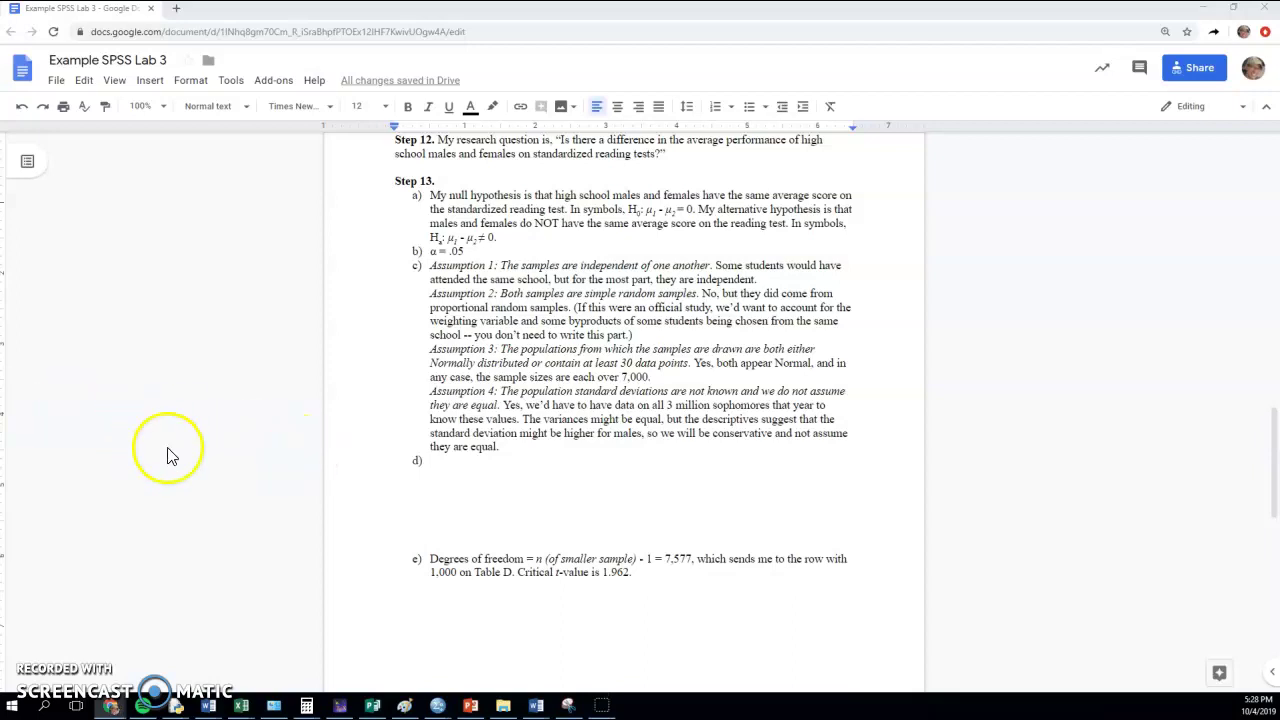
mouse_move(436, 708)
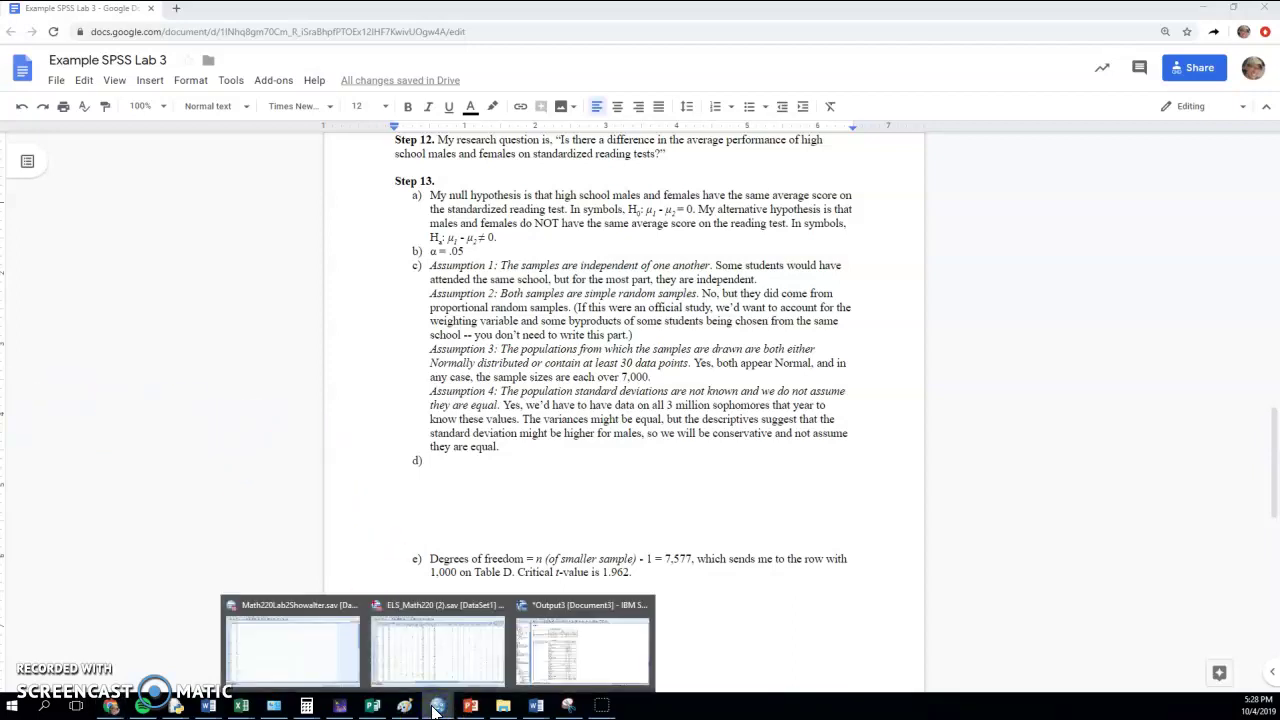
left_click(437, 652)
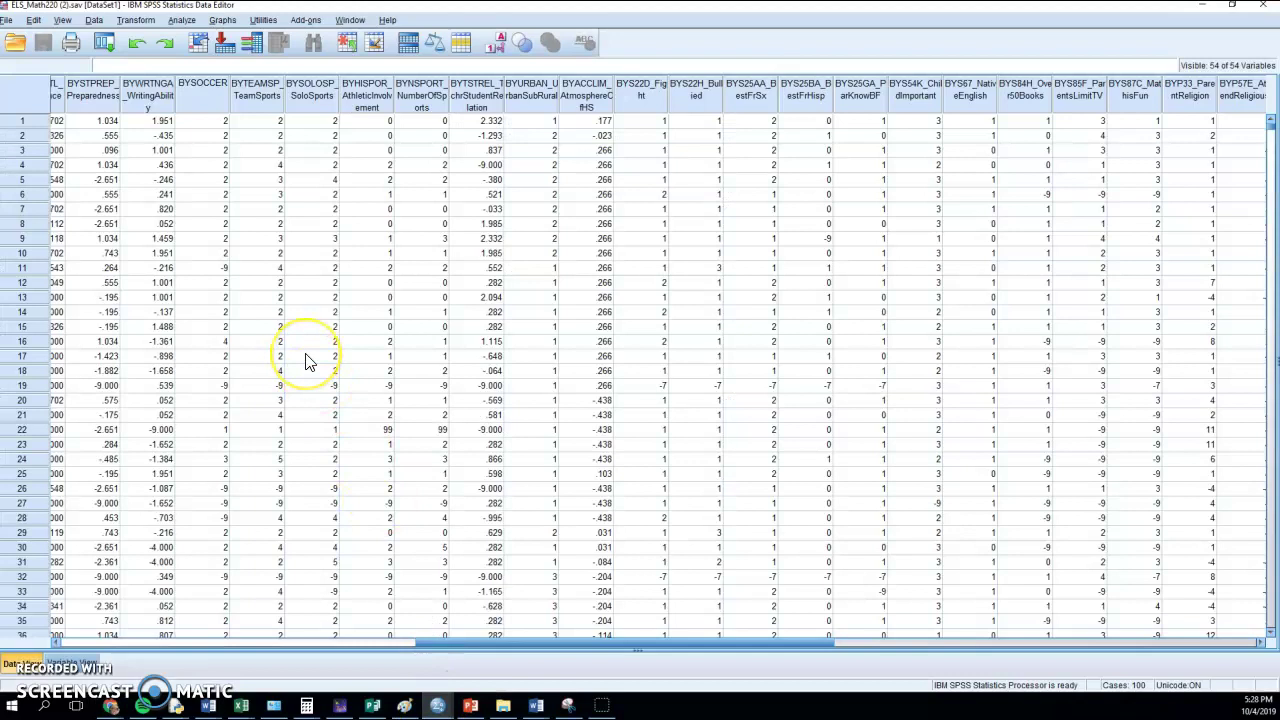
left_click(265, 209)
left_click_drag(586, 643, 120, 660)
left_click(189, 97)
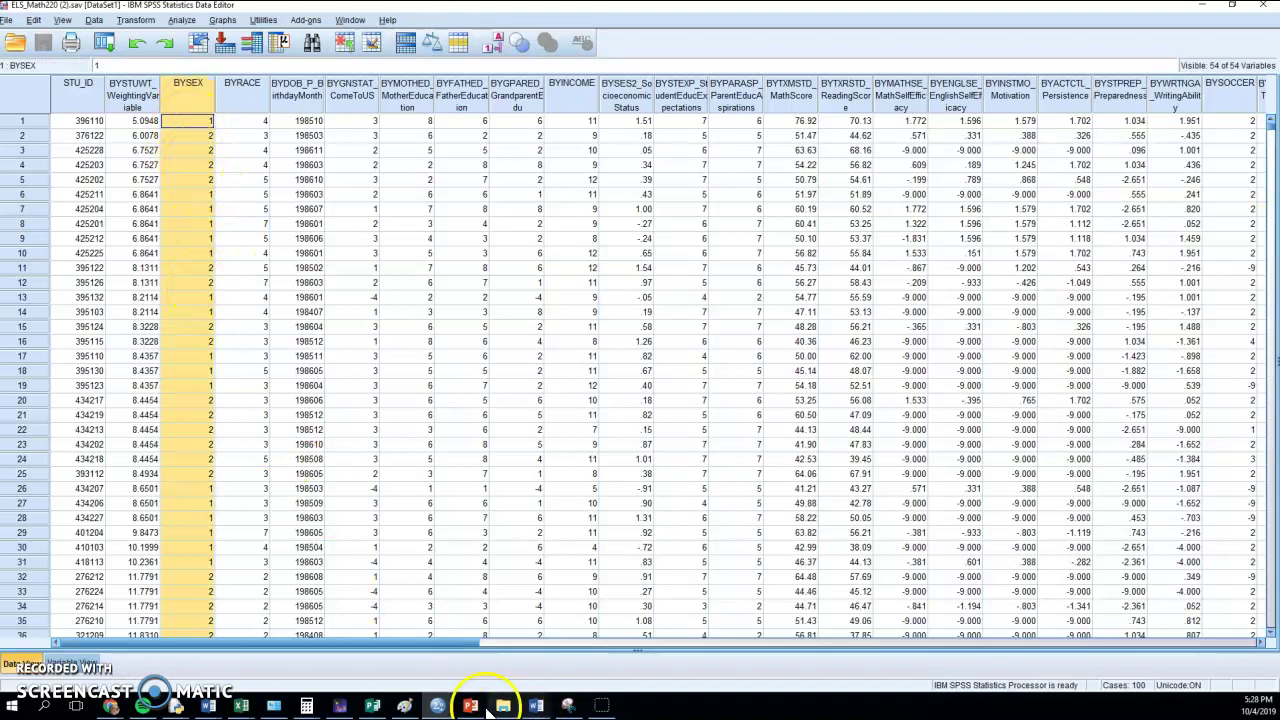
left_click(111, 706)
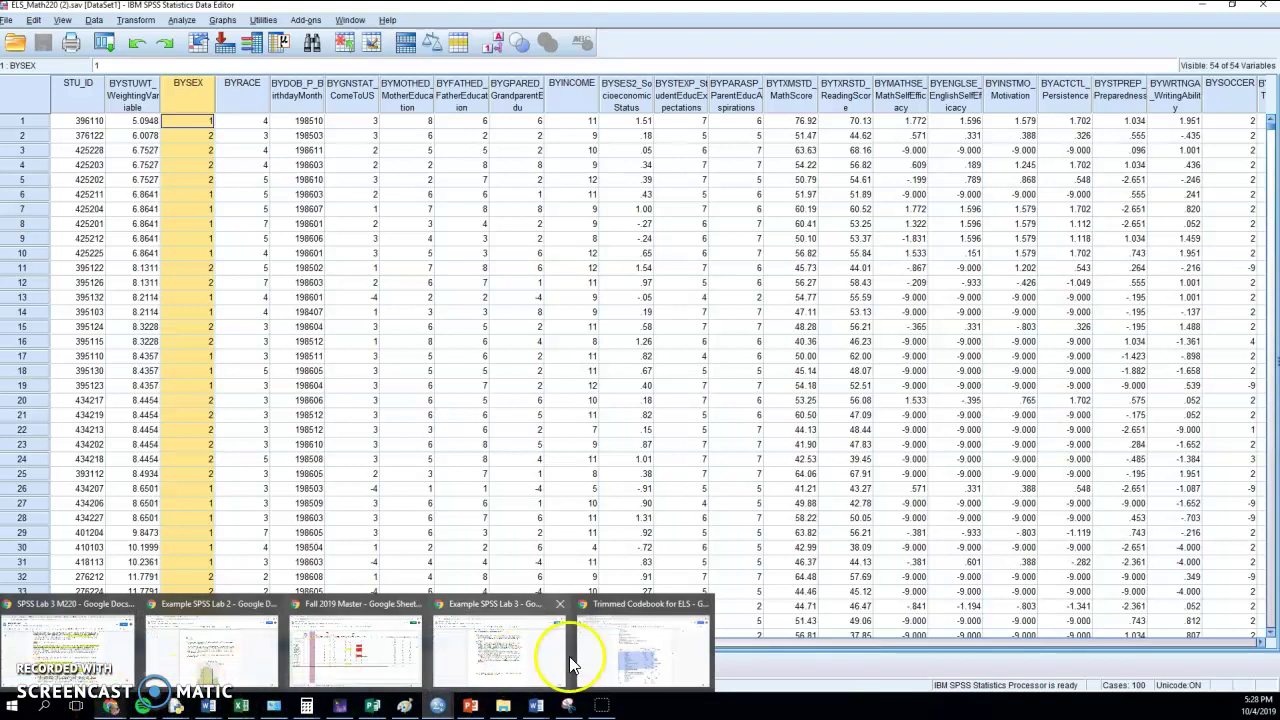
Find 'bysex' in the Trimmed Codebook and highlight its -8/-4 missing codes and 1 Male, 2 Female rows
left_click(631, 651)
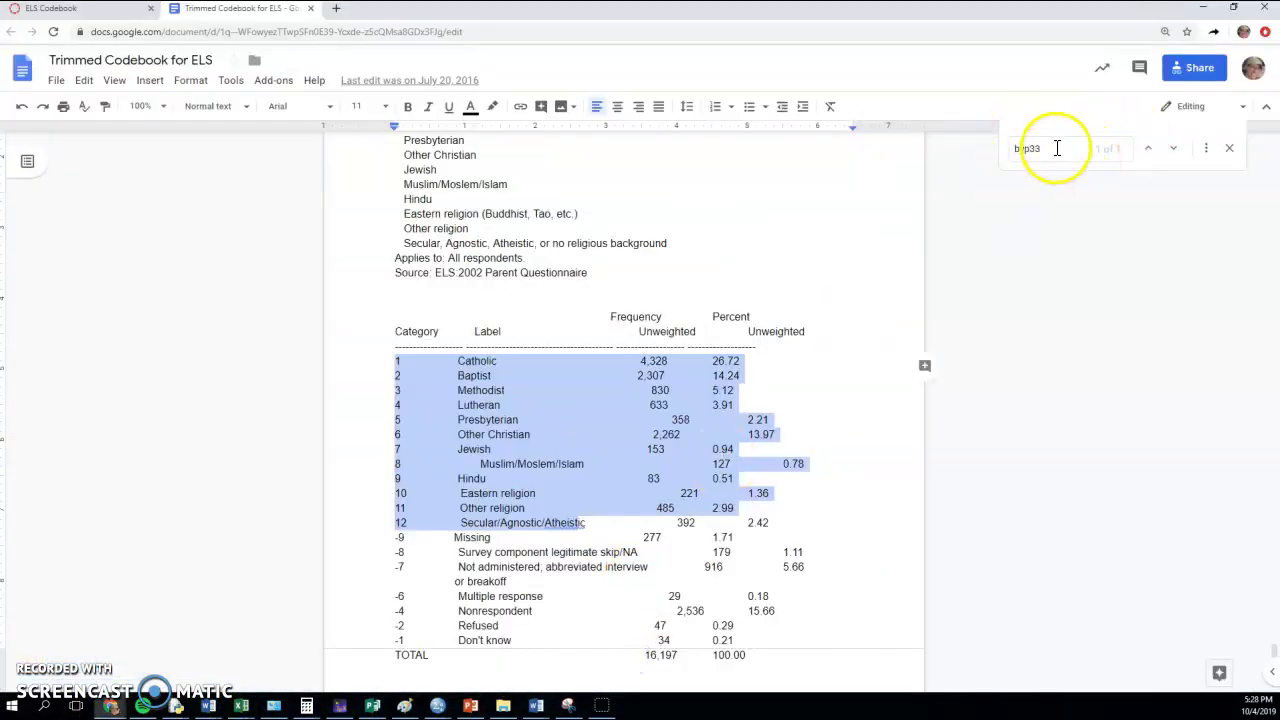
double_click(1026, 148)
type("bysex")
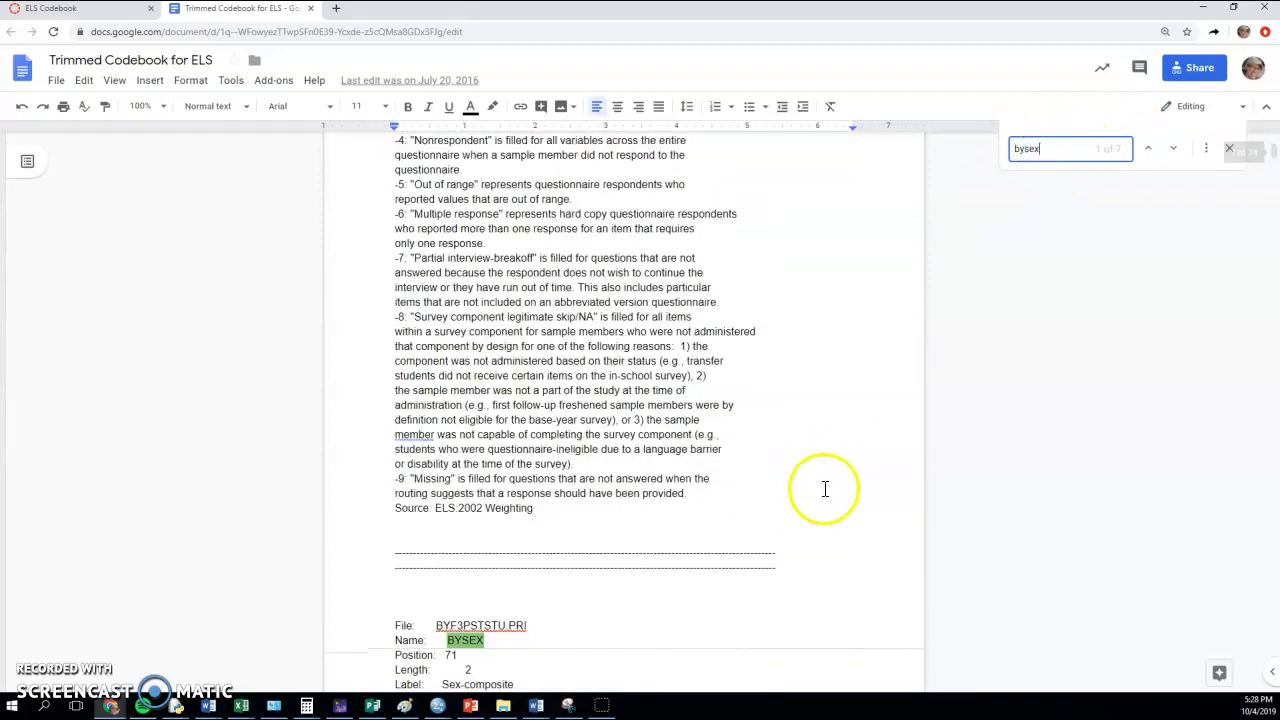
left_click(609, 503)
scroll(610, 500, "down", 4)
scroll(606, 501, "down", 3)
left_click_drag(395, 432, 482, 450)
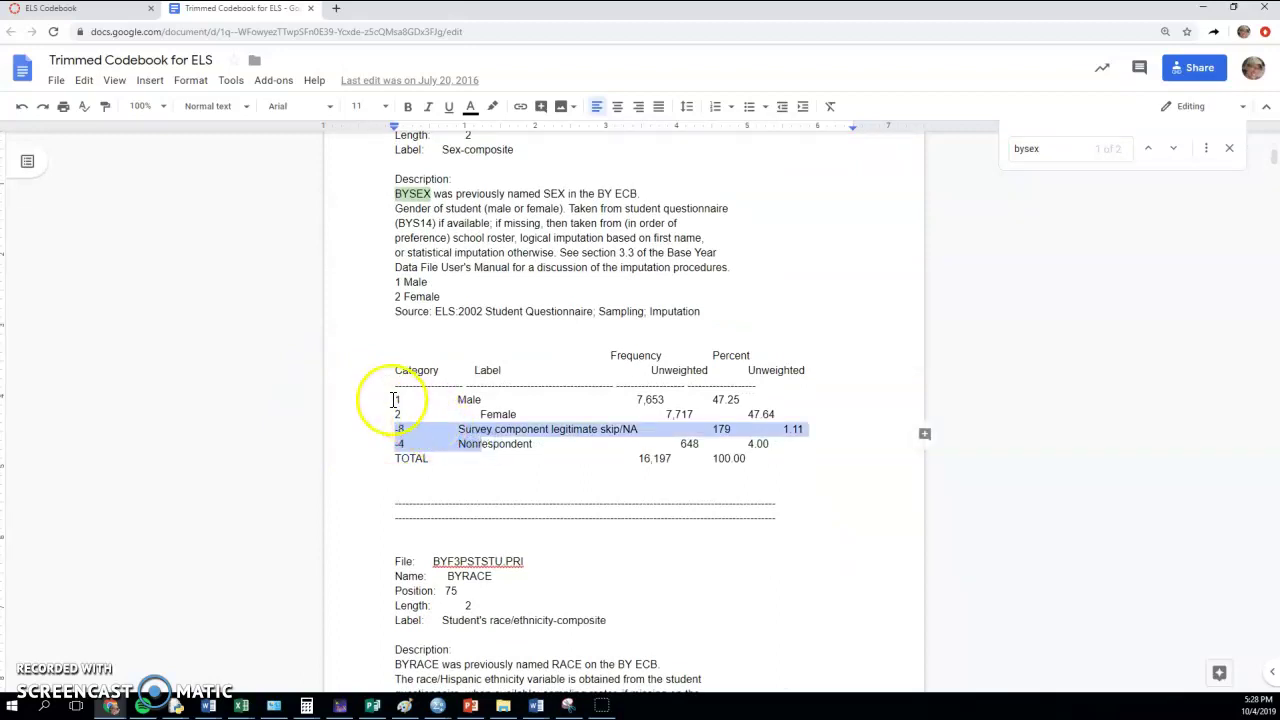
left_click_drag(395, 399, 531, 414)
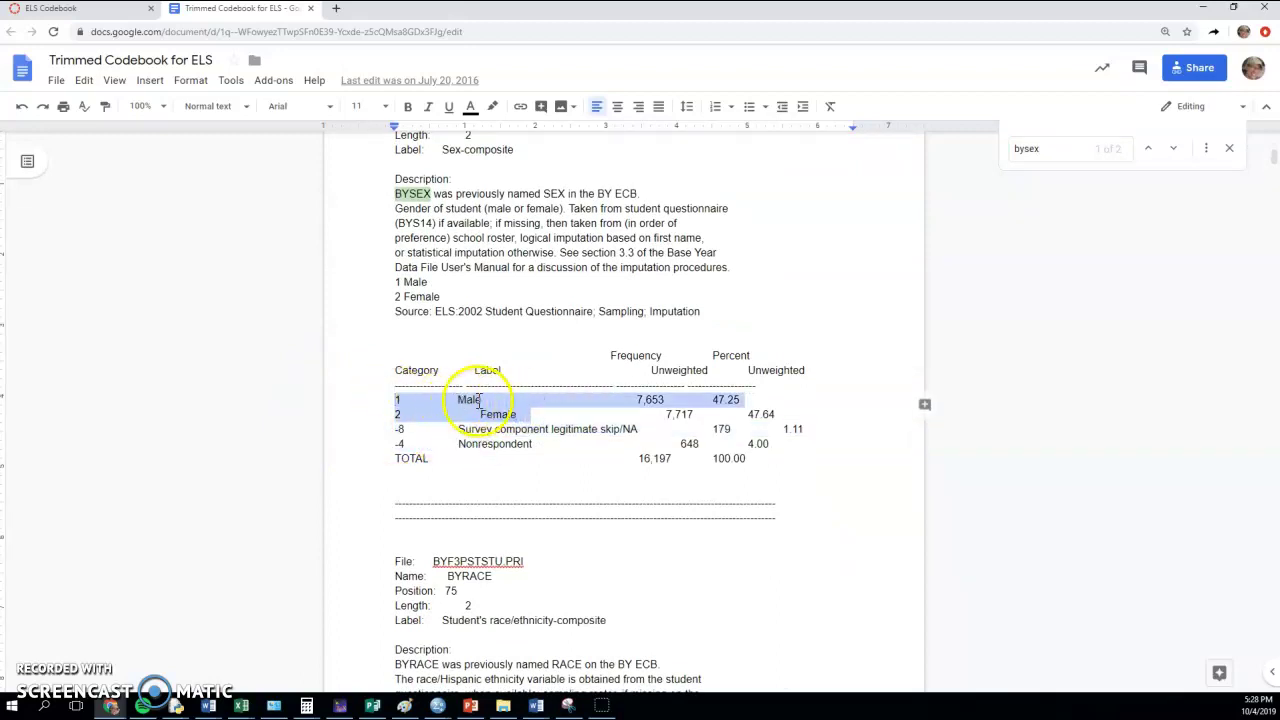
Start an Independent-Samples T Test with BYTXRSTD_ReadingScore as test variable and BYSEX as grouping variable
left_click(1204, 9)
left_click(181, 20)
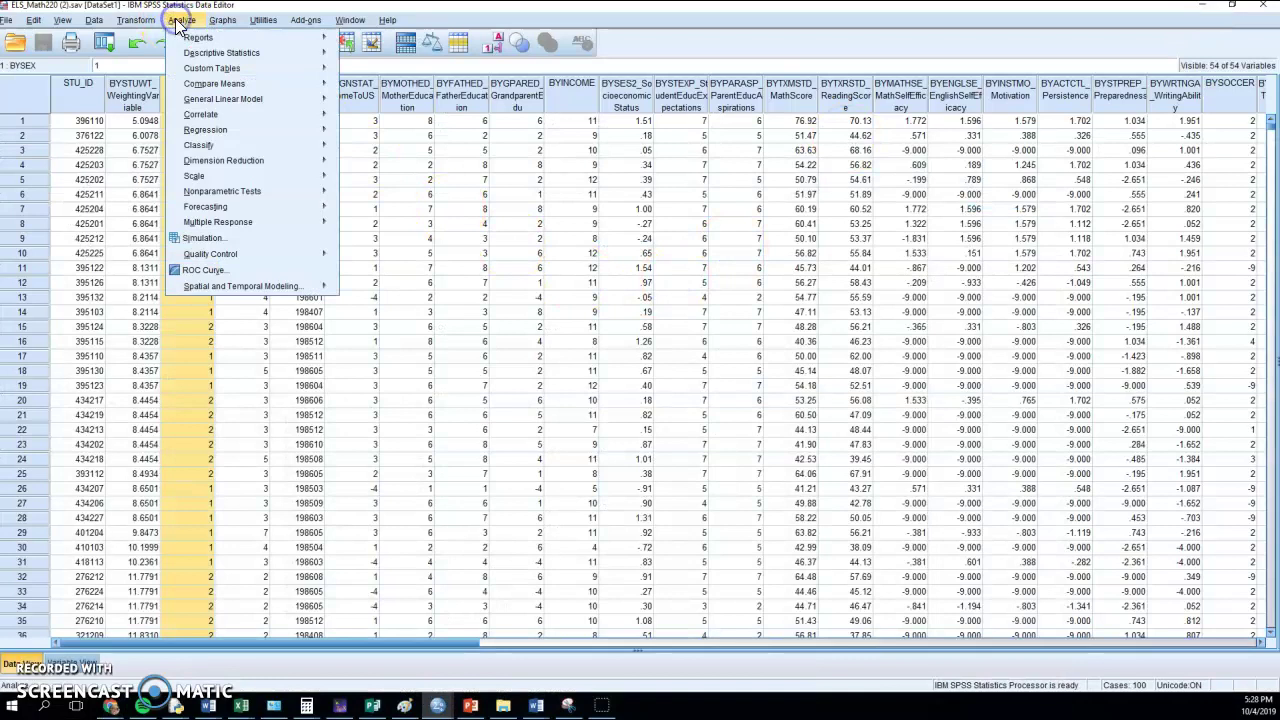
mouse_move(210, 84)
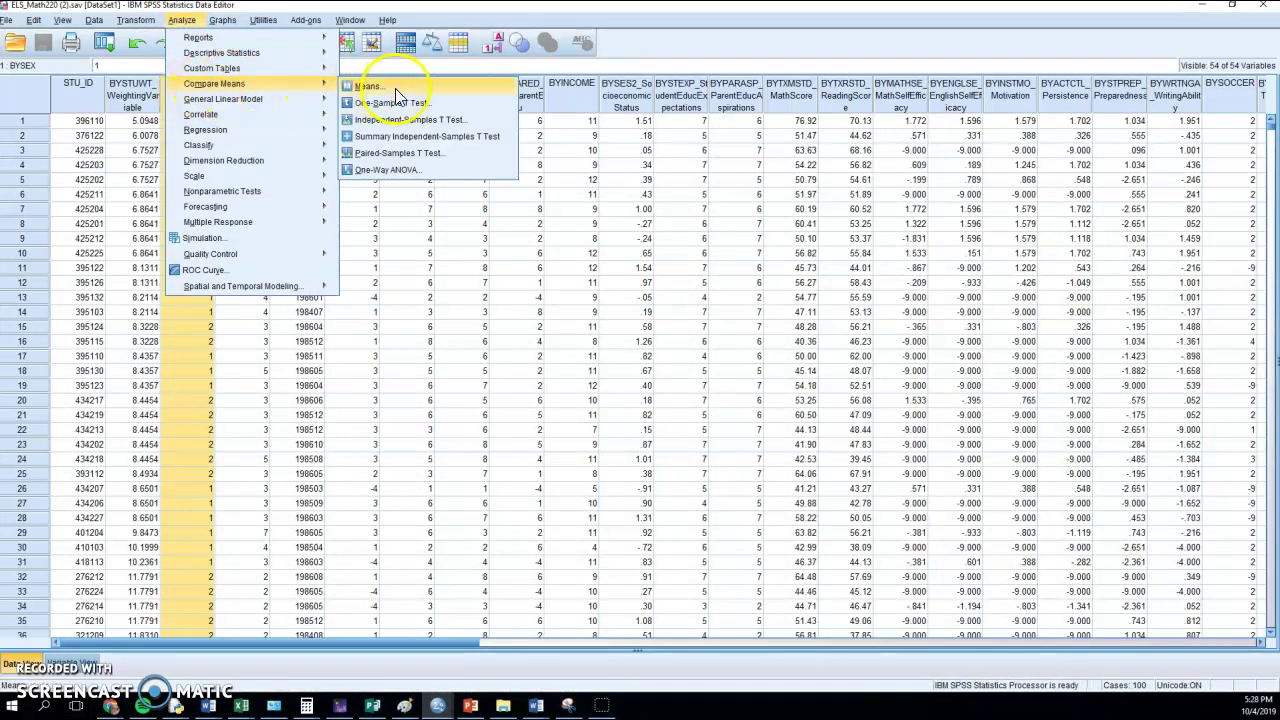
left_click(400, 120)
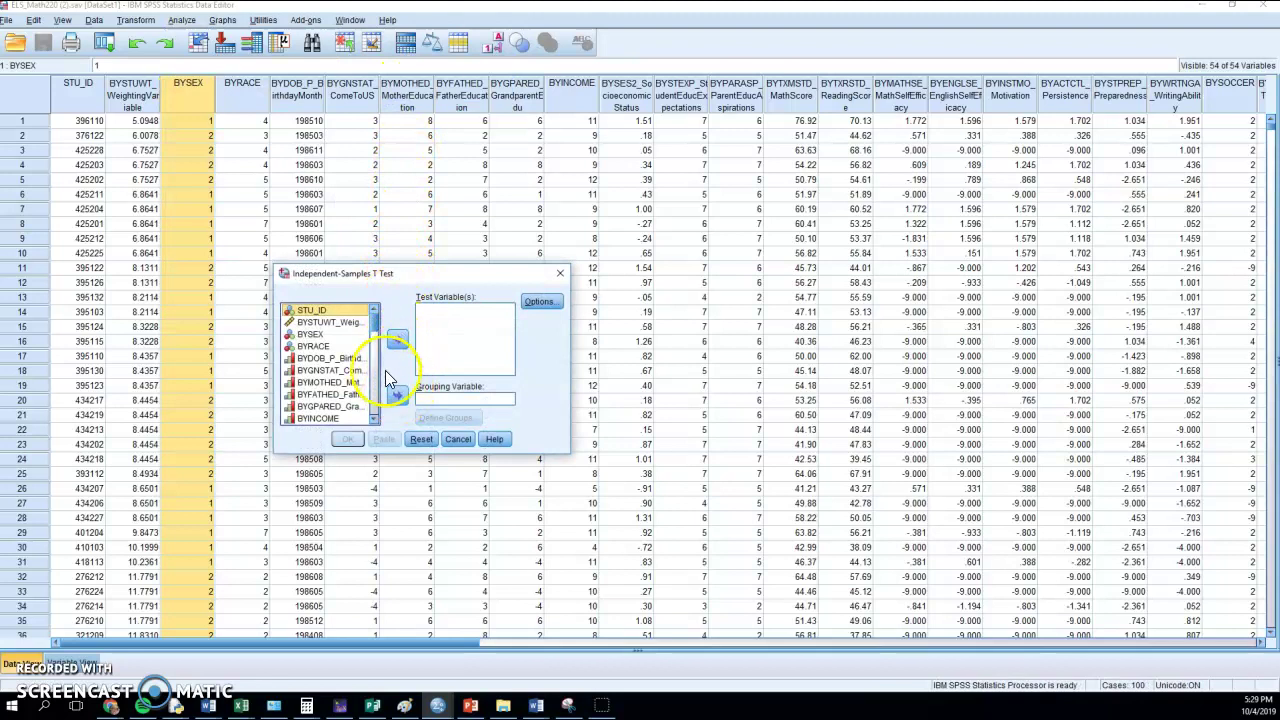
left_click(312, 334)
left_click(395, 396)
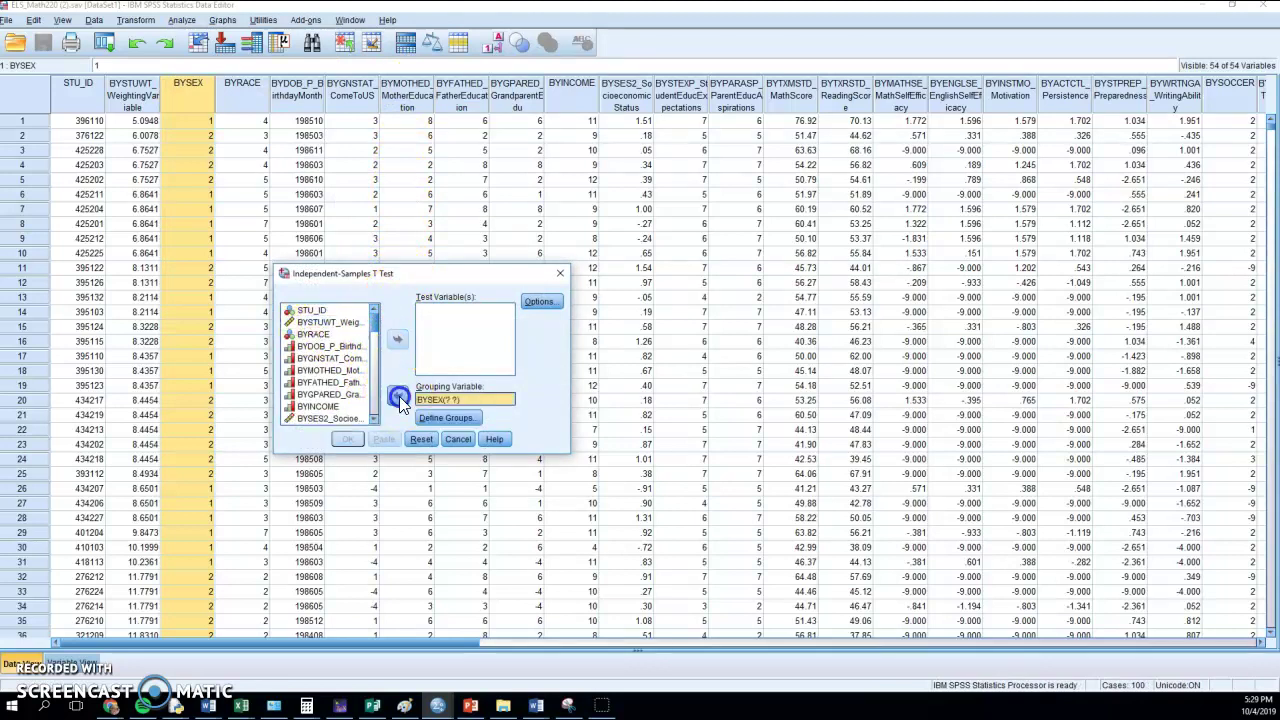
left_click_drag(374, 314, 374, 346)
left_click(345, 353)
left_click(397, 344)
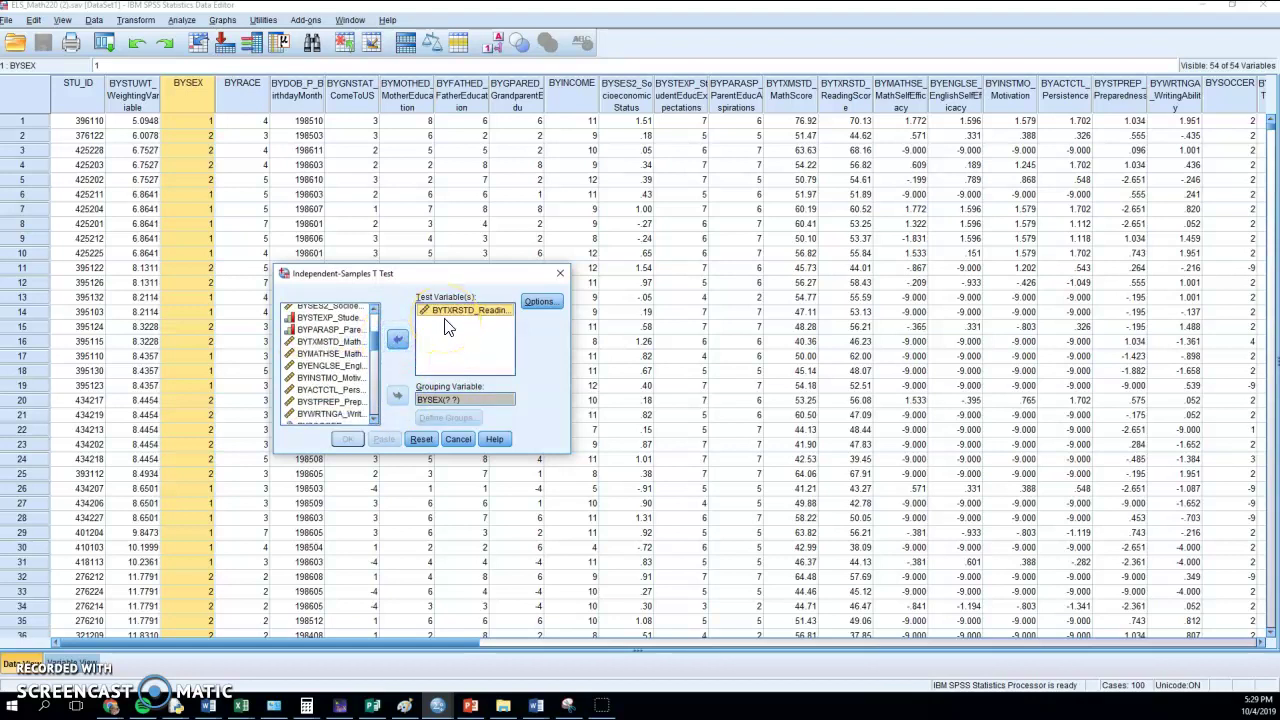
Define the BYSEX groups as 1 and 2 and run the t-test
left_click(464, 396)
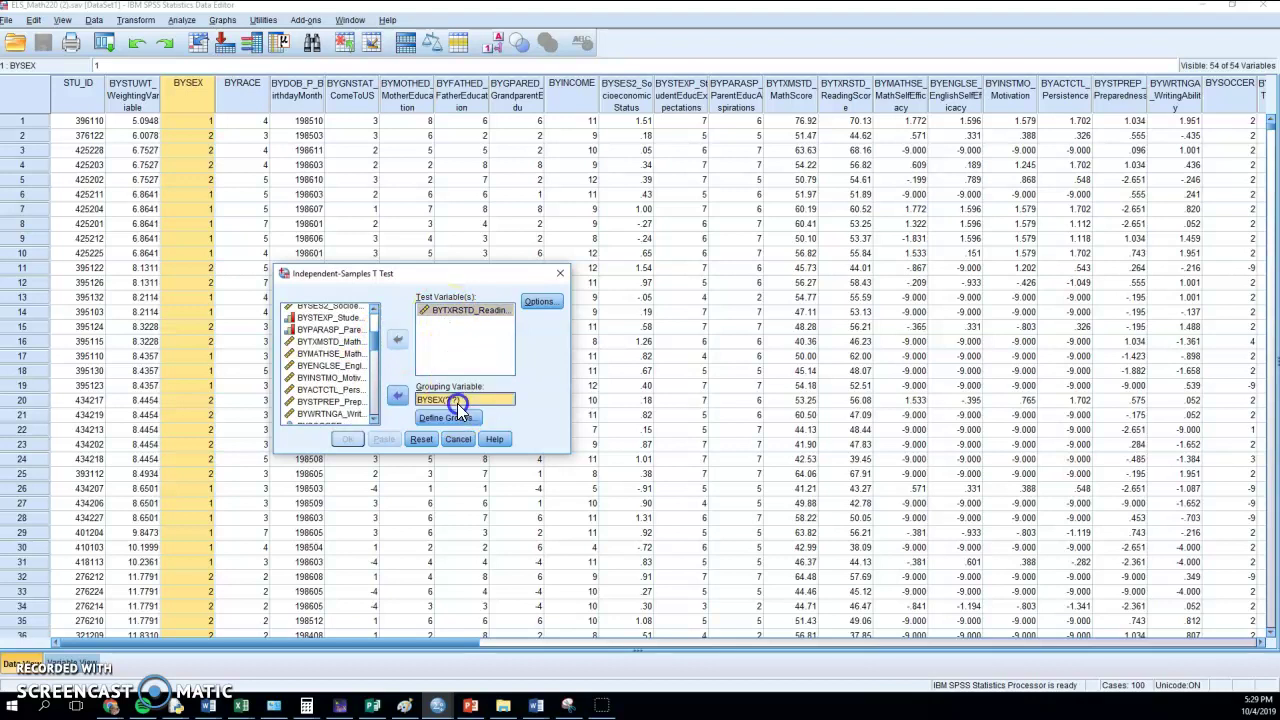
left_click(455, 416)
left_click(438, 350)
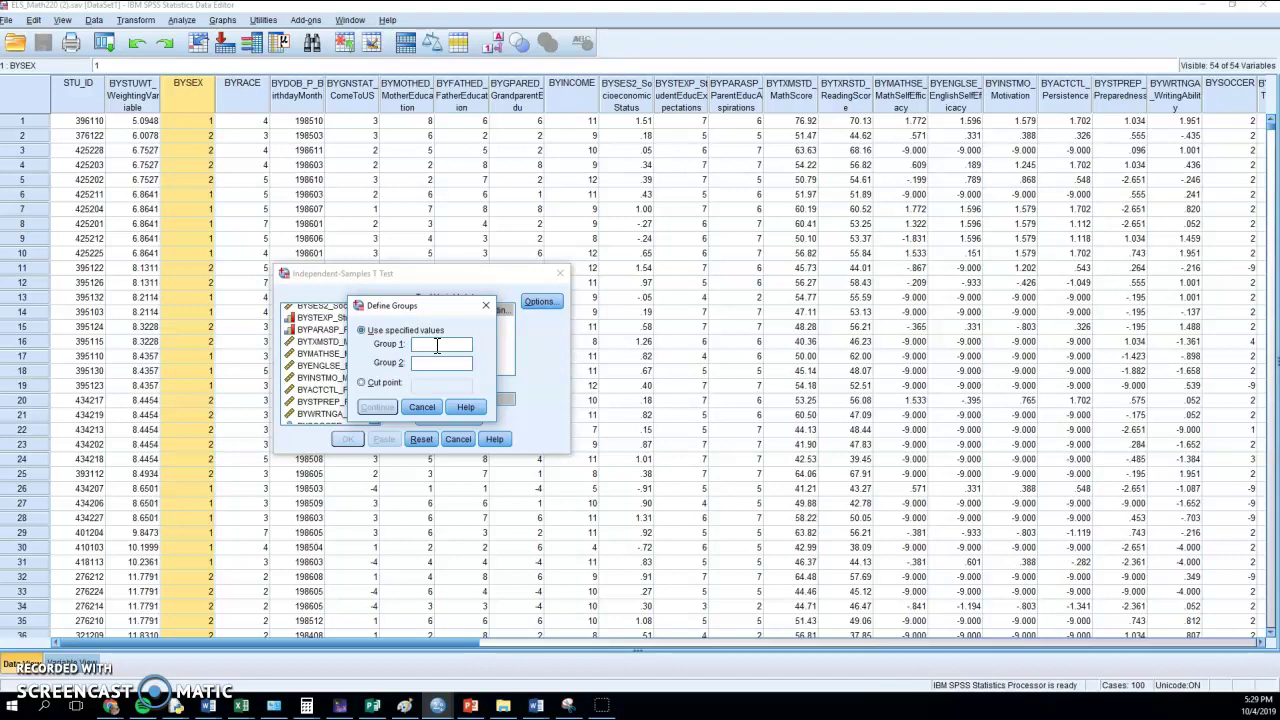
left_click(432, 365)
type("2")
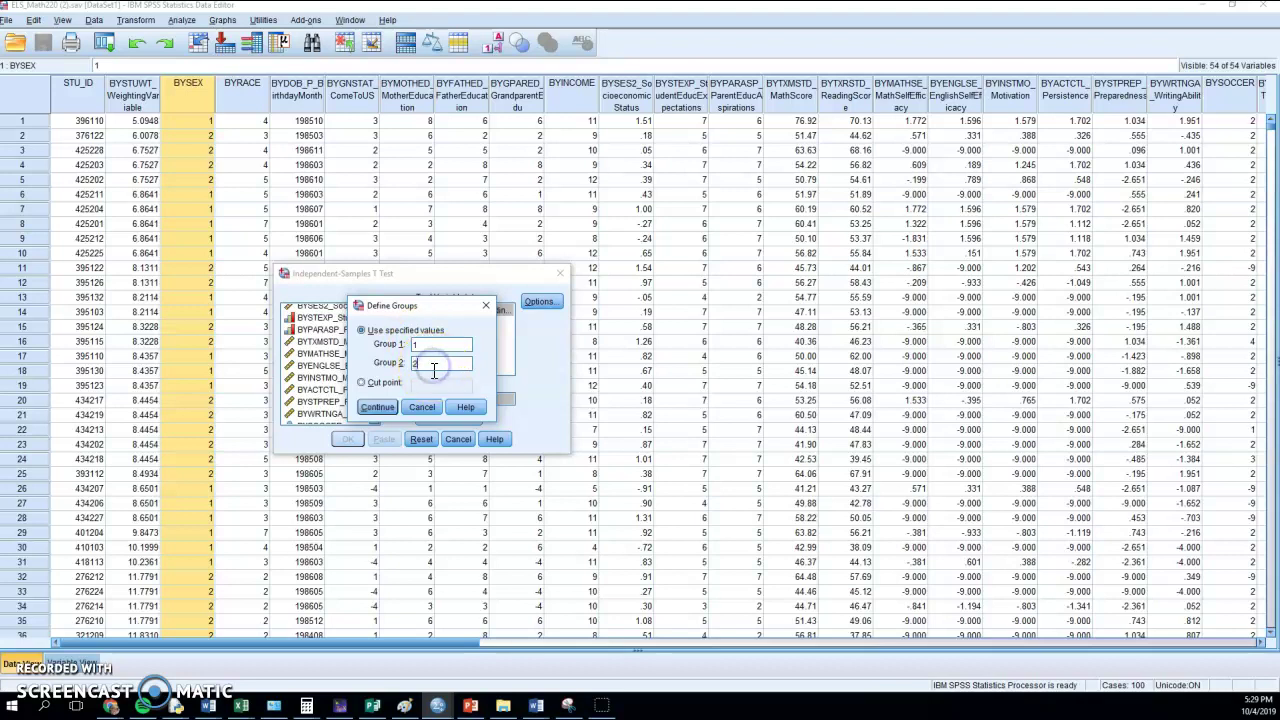
left_click(373, 409)
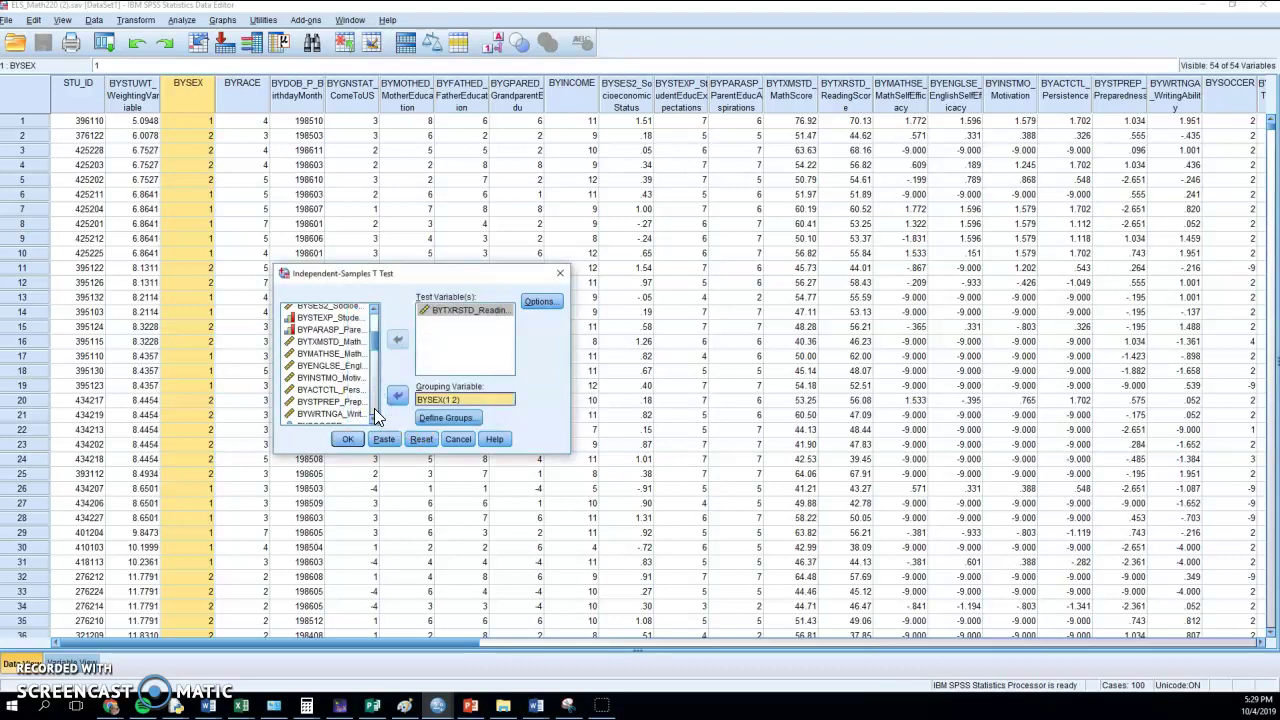
left_click(532, 303)
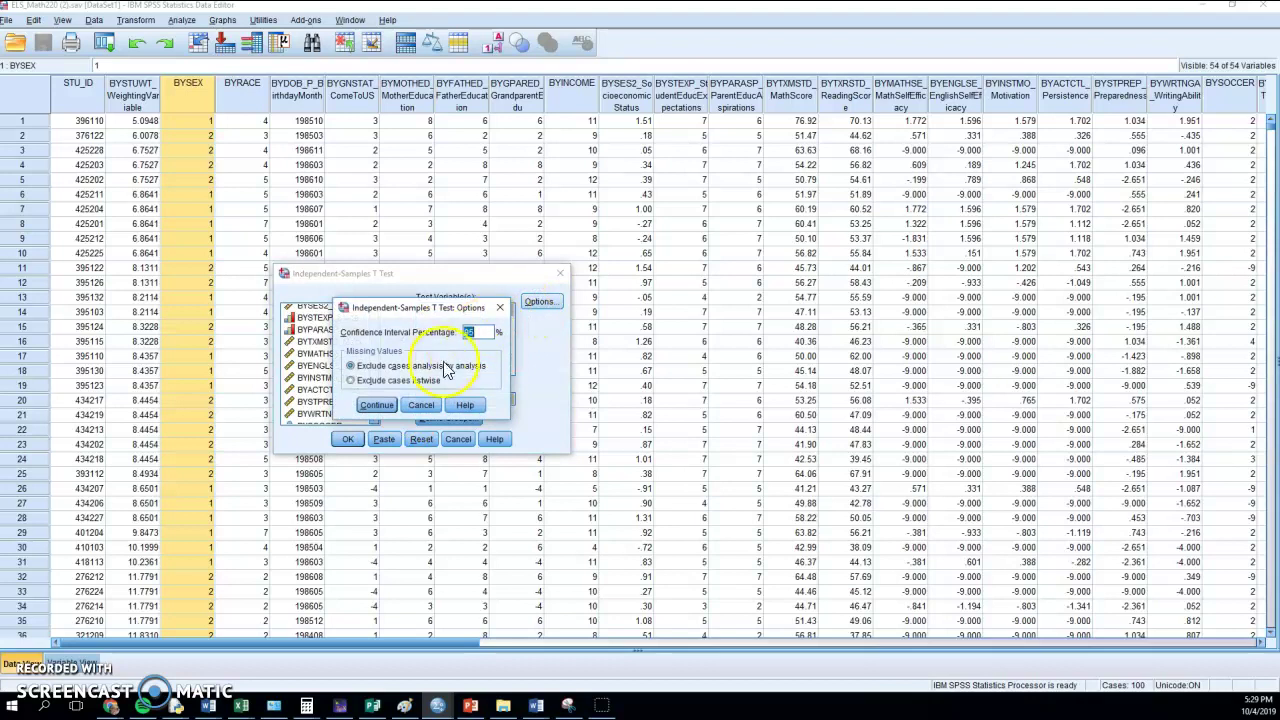
left_click(422, 404)
left_click(350, 439)
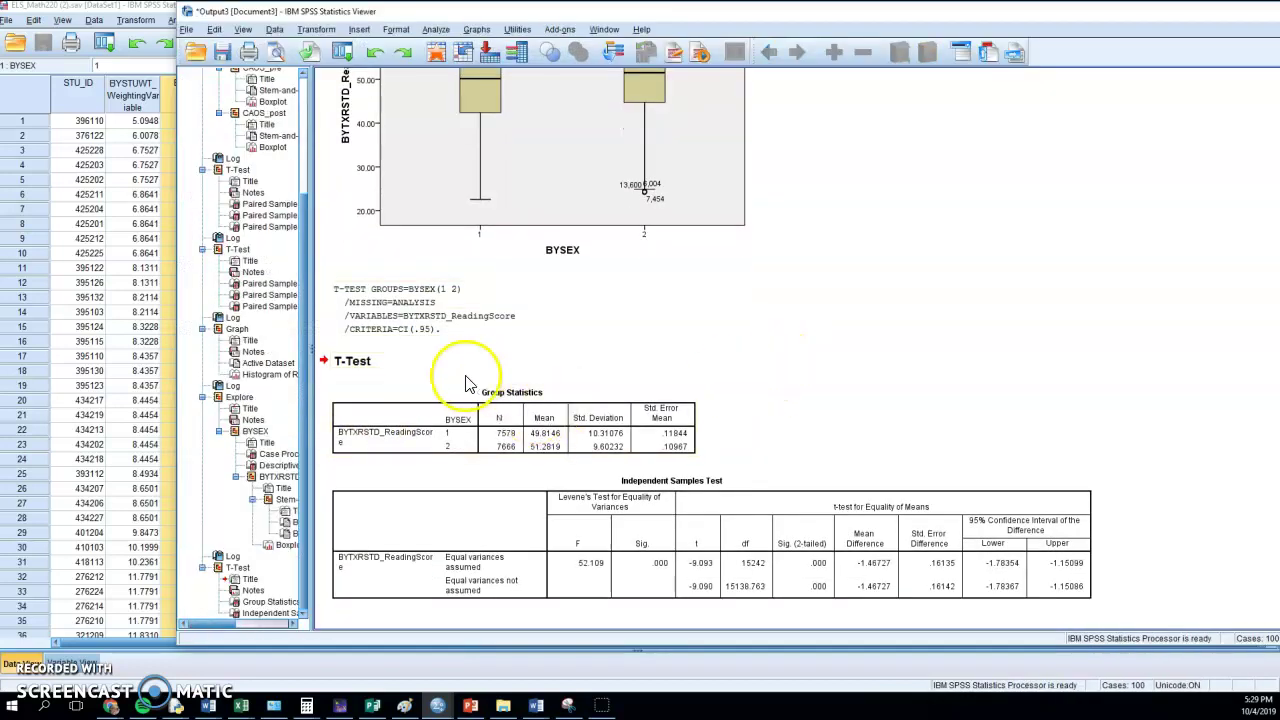
Select the Group Statistics table in the SPSS output for copying
left_click(450, 440)
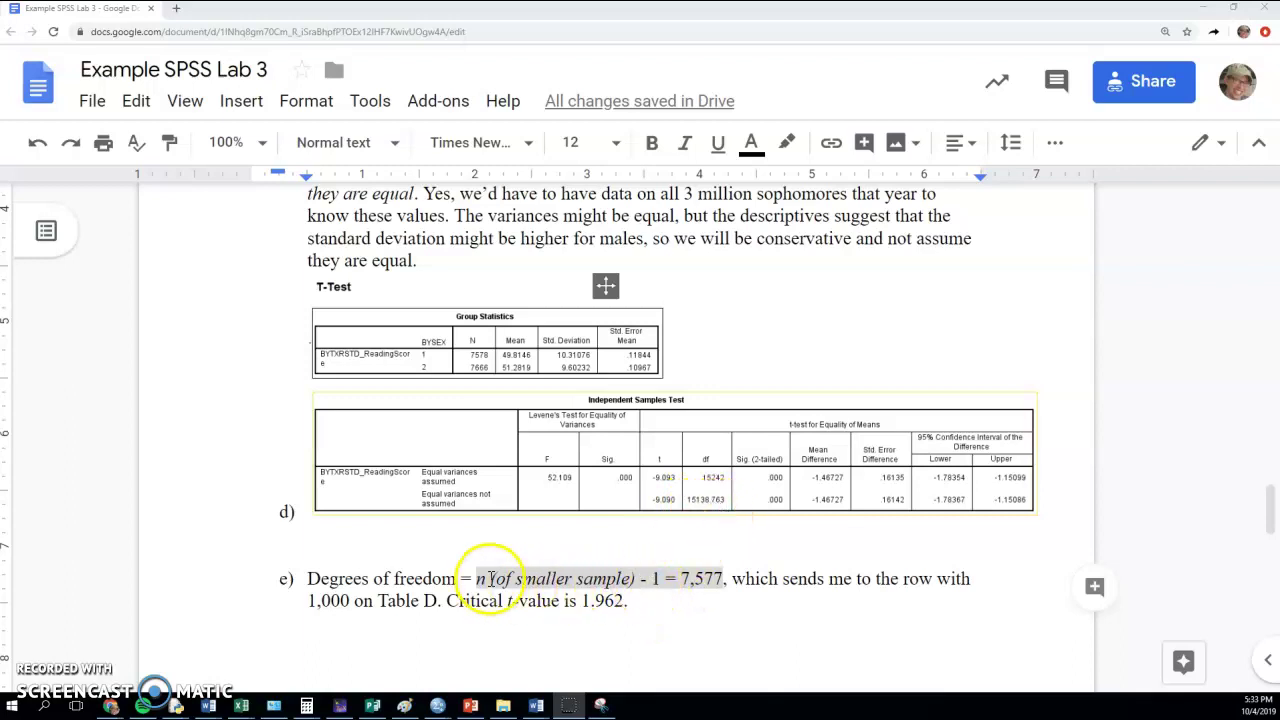
Replace the degrees-of-freedom formula in step e) with 15,139 in non-italic text
left_click_drag(477, 580, 726, 580)
type("15,139")
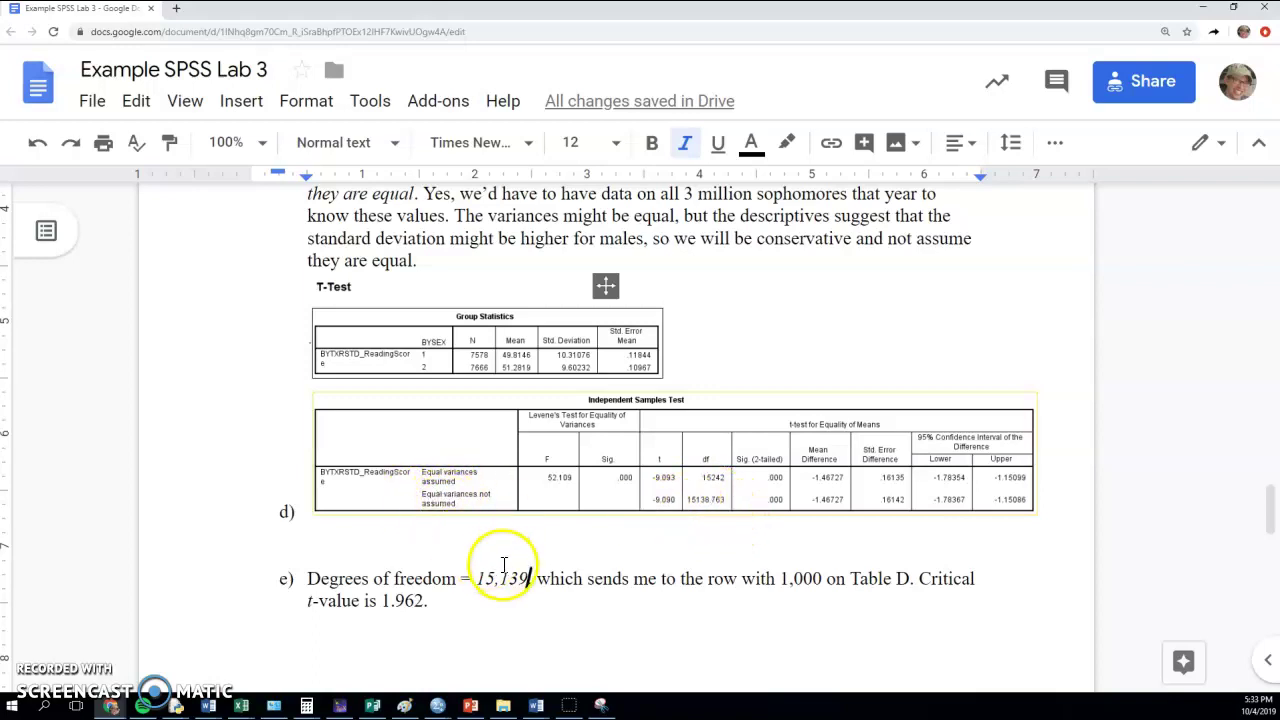
left_click_drag(478, 579, 533, 578)
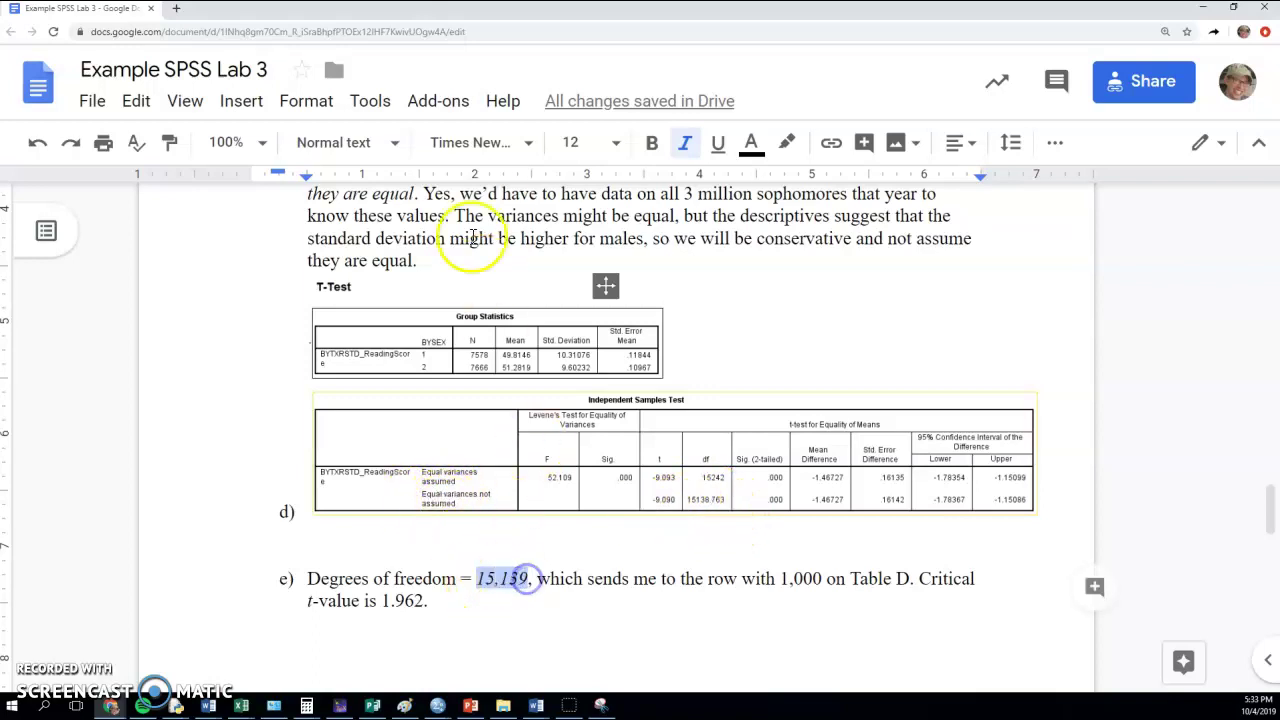
left_click(684, 142)
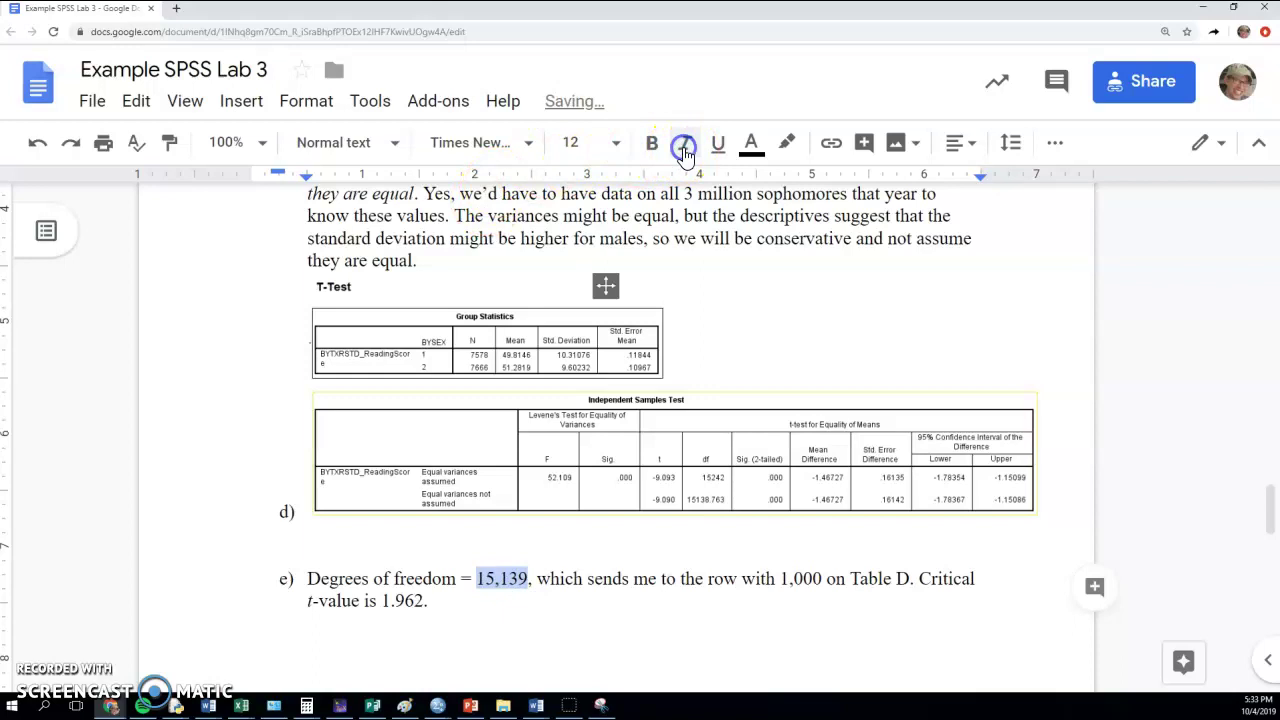
left_click(567, 585)
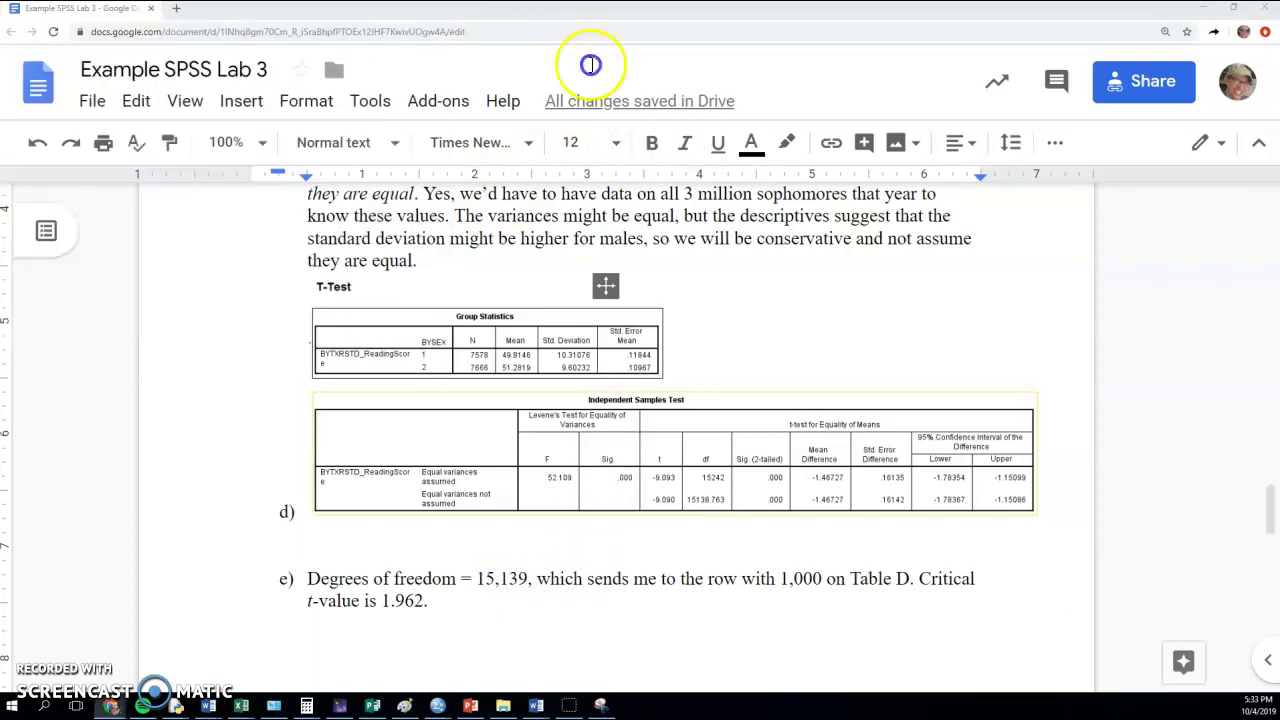
Switch to the STAT_Tables.pdf and scroll up to Table D, Critical Values of t
key("alt+Tab")
scroll(640, 340, "up", 1)
scroll(640, 340, "up", 1)
scroll(643, 345, "up", 4)
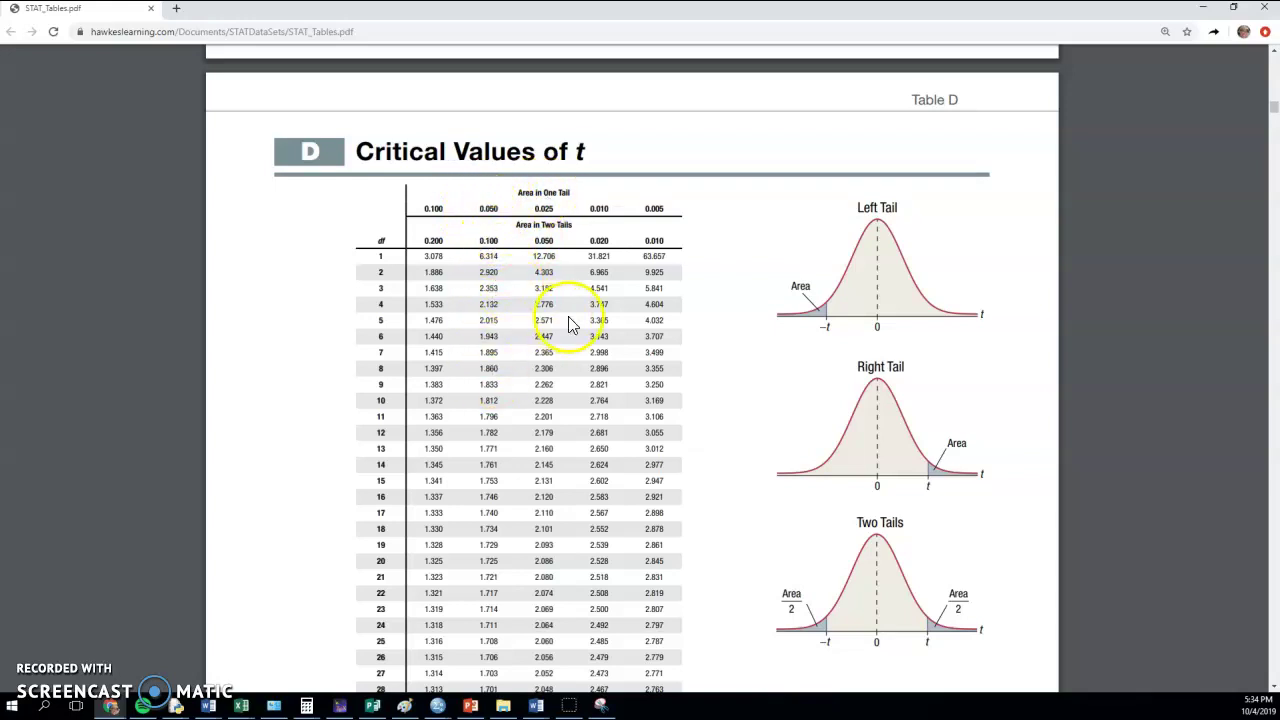
Check Table D's df 1000 row, then minimize the PDF to return to the lab report
scroll(541, 350, "down", 2)
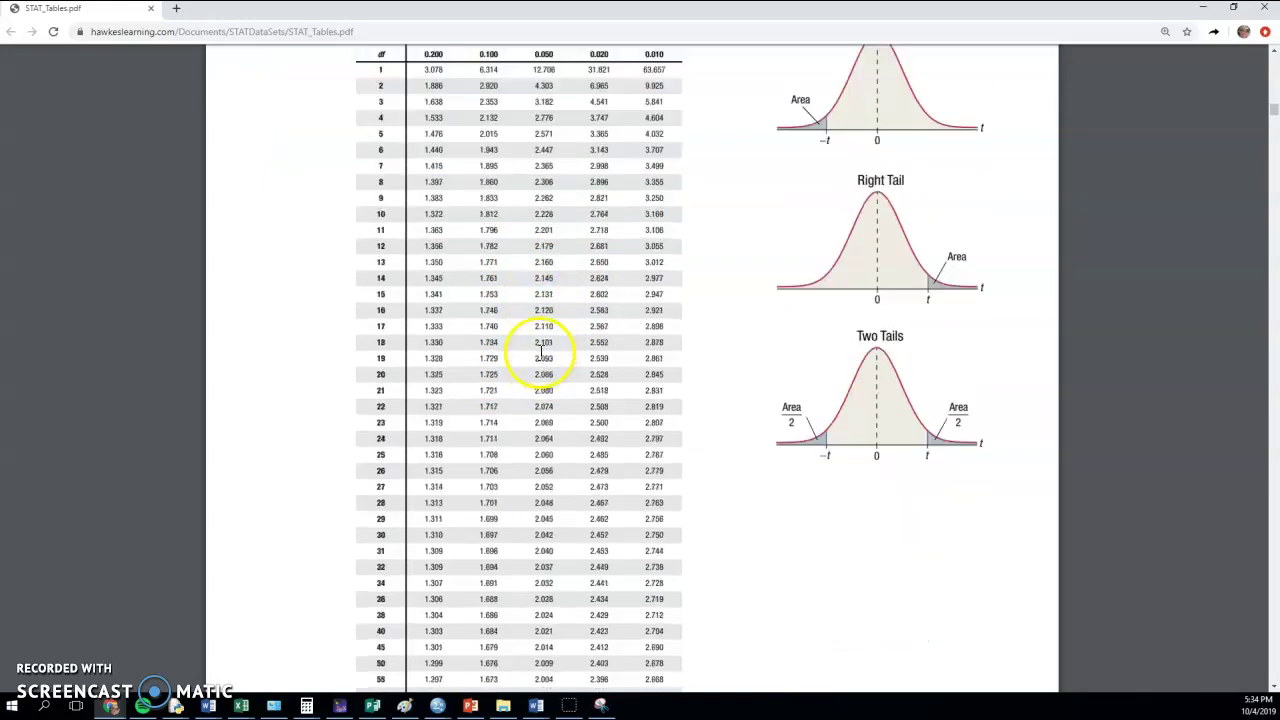
scroll(541, 350, "down", 5)
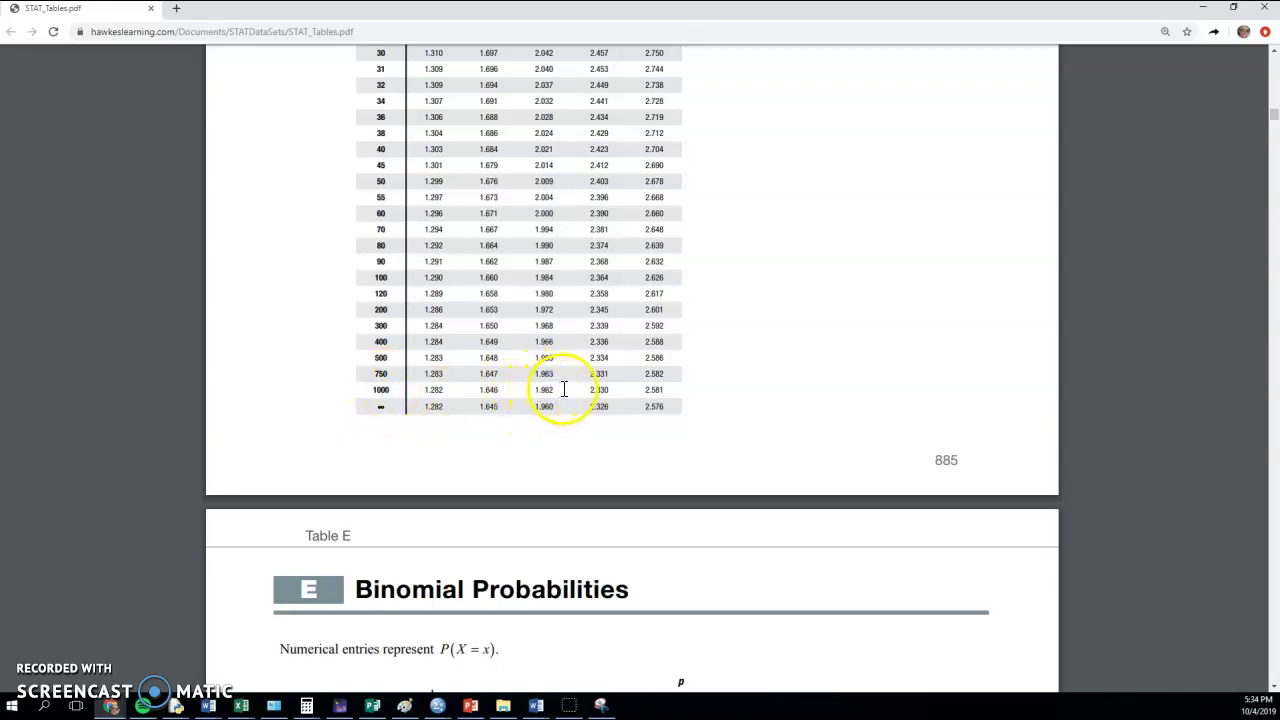
left_click(1208, 8)
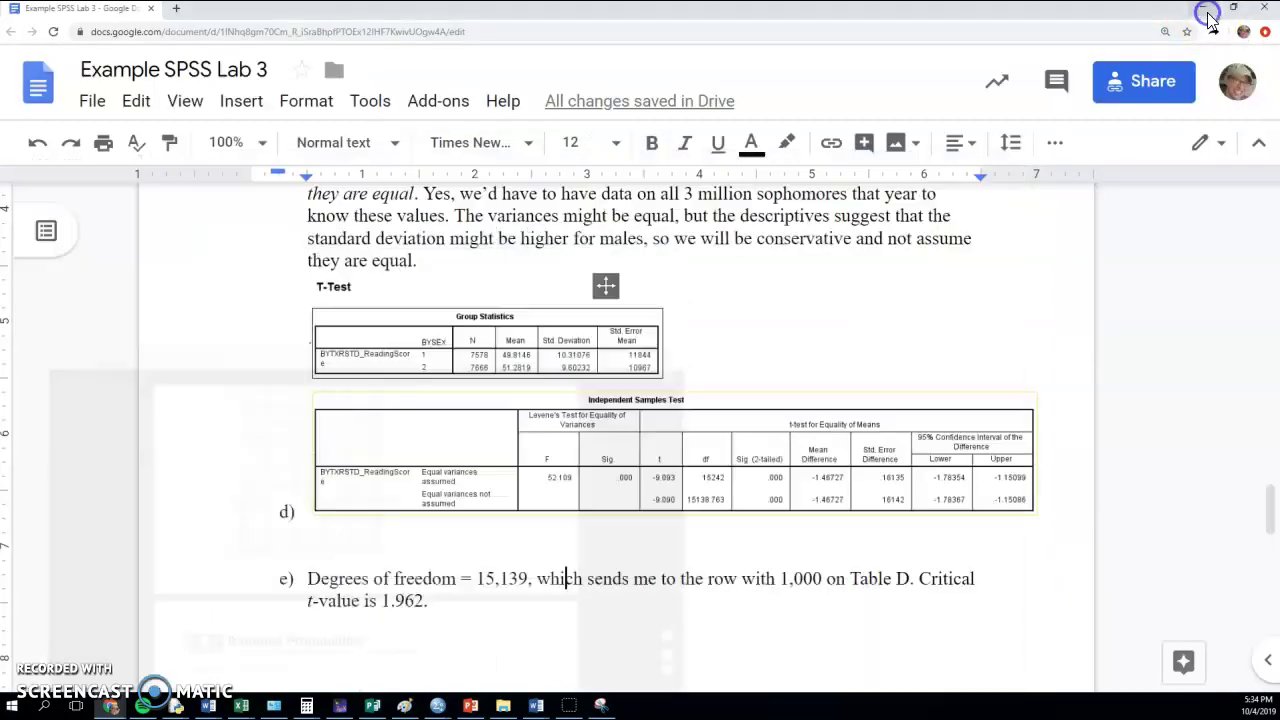
Write answer f) rejecting the null hypothesis and answer g) on males scoring 1.2–1.8 points lower, after 1.962
left_click(427, 600)
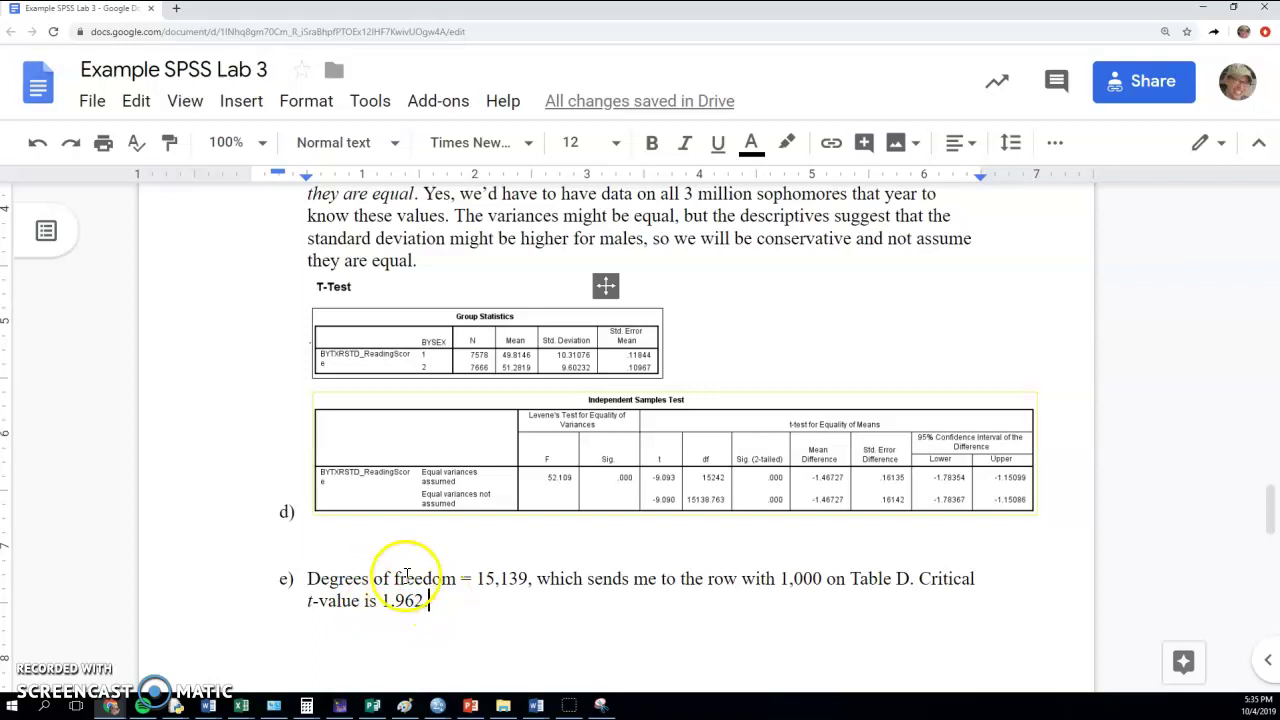
scroll(433, 571, "down", 2)
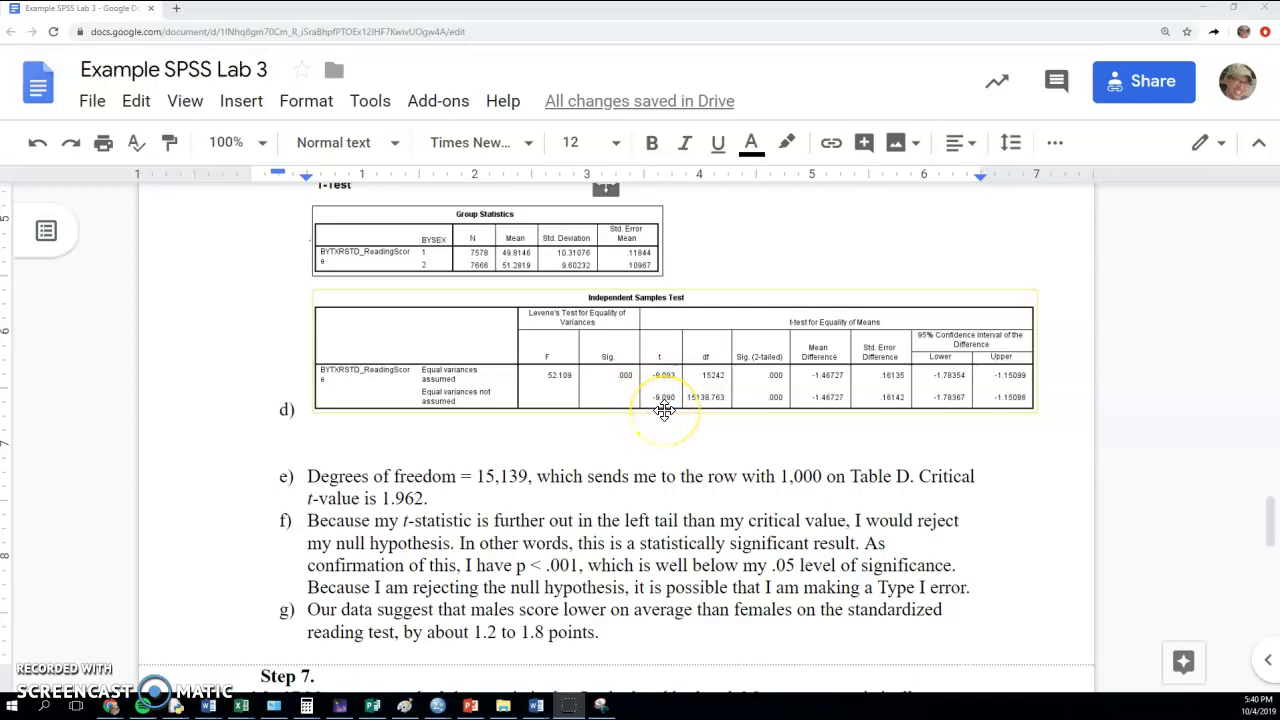
Insert 'of -9.090' after t-statistic and 'of -1.962' after critical value in answer f)
left_click(471, 520)
type("of ")
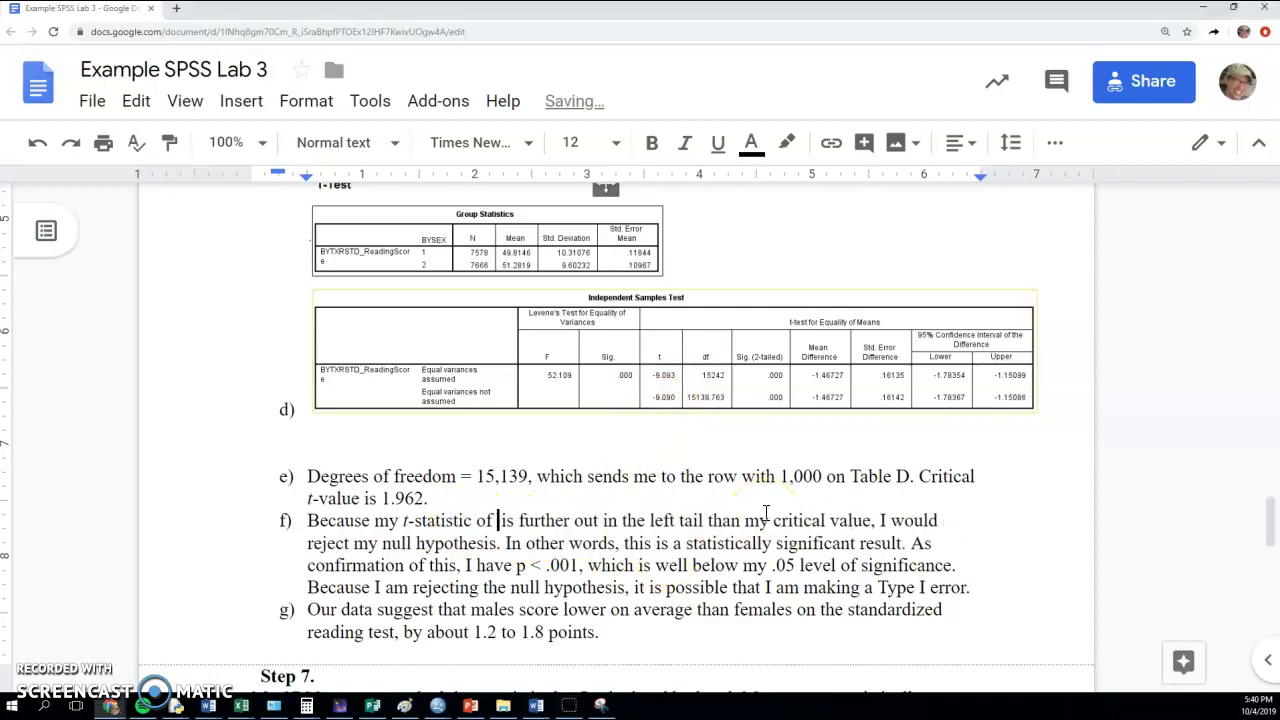
type("-9.090")
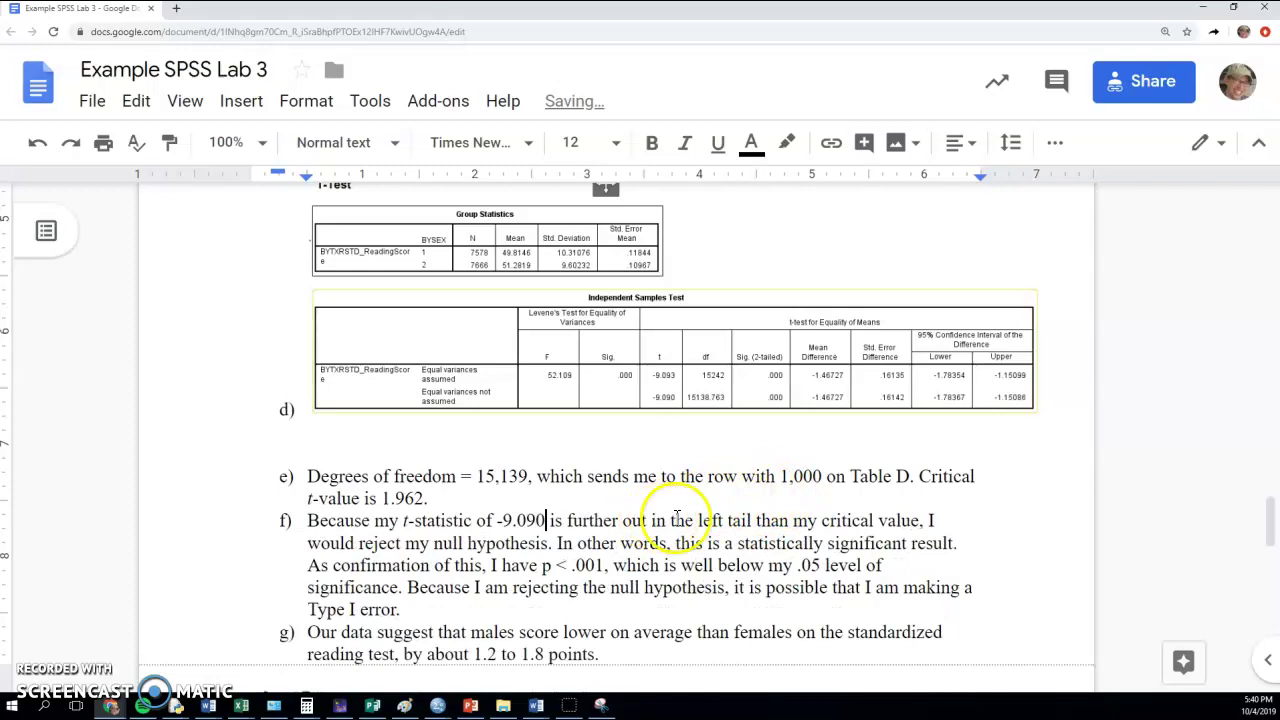
left_click(916, 521)
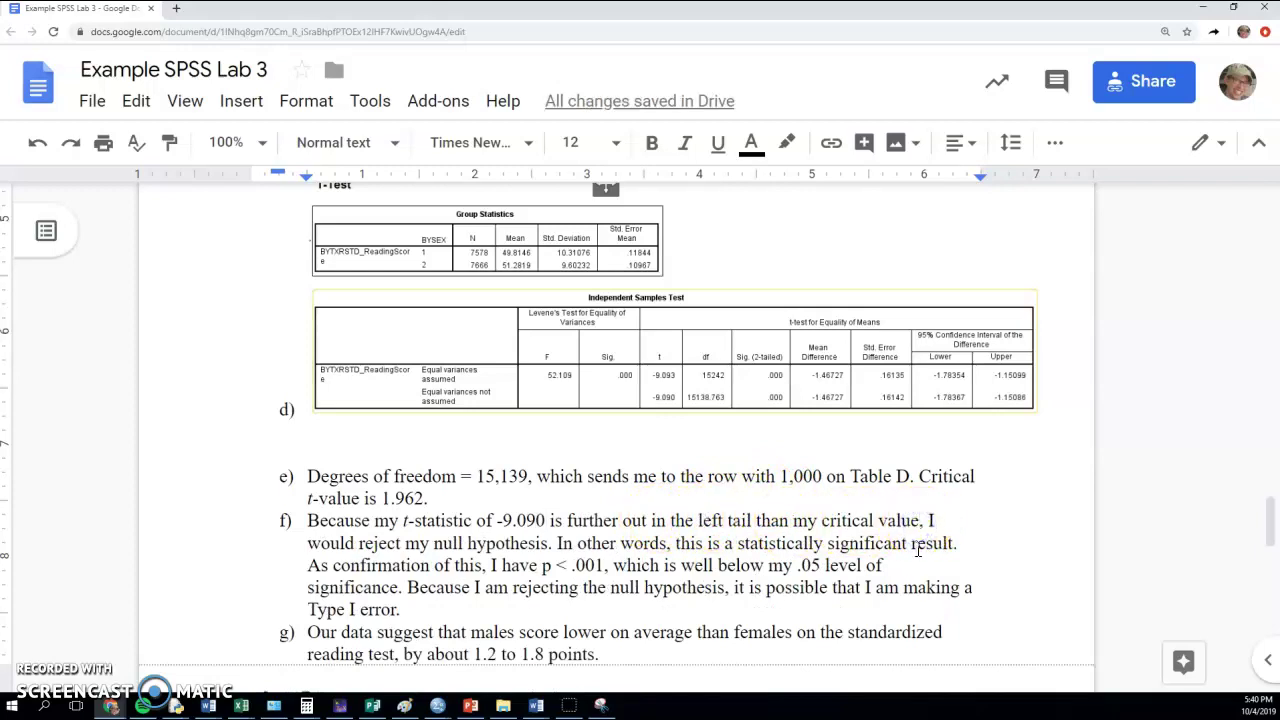
type(",")
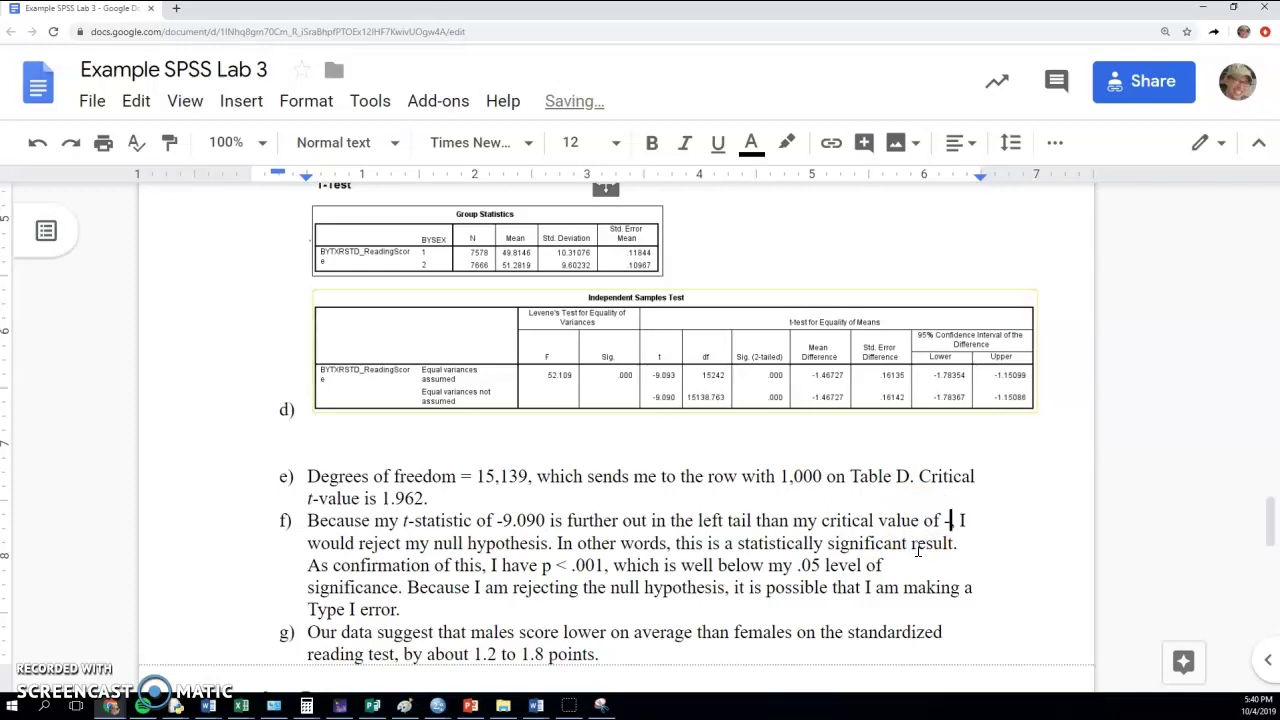
type("of -1.962")
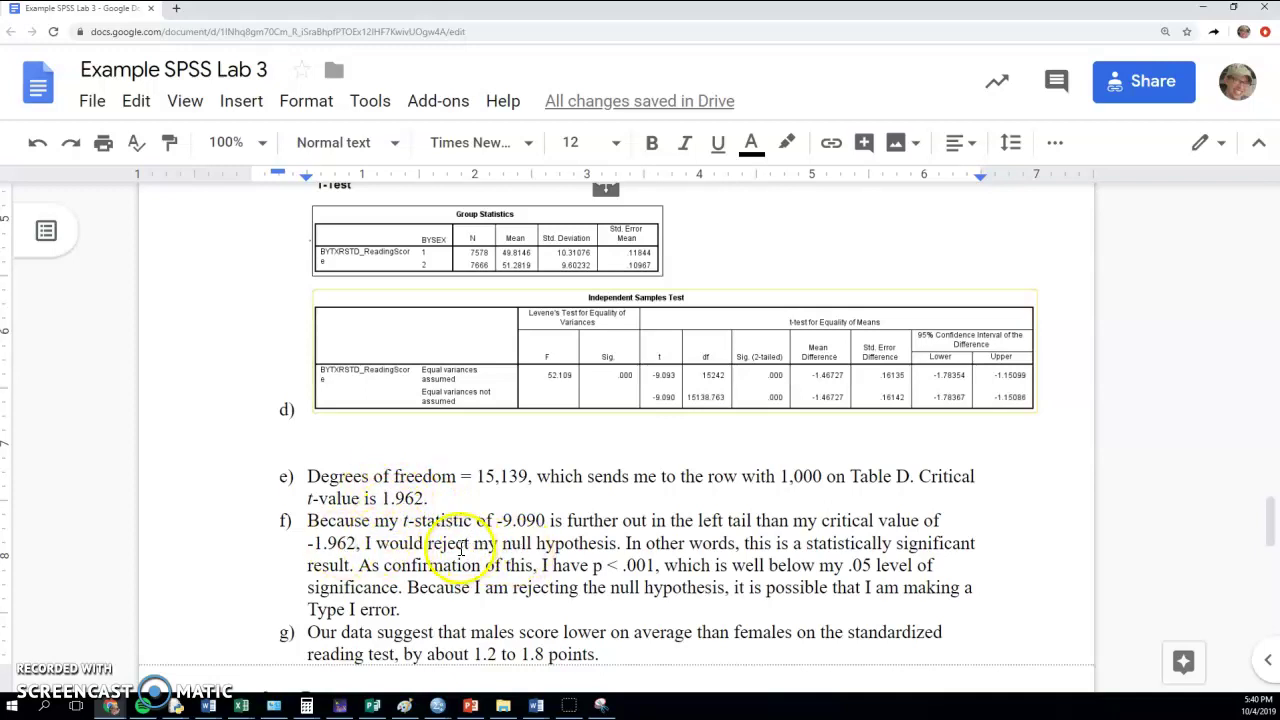
Review the Step 13 hypotheses and t-test tables, then add a comma after -1.962 in answer f)
scroll(480, 541, "up", 5)
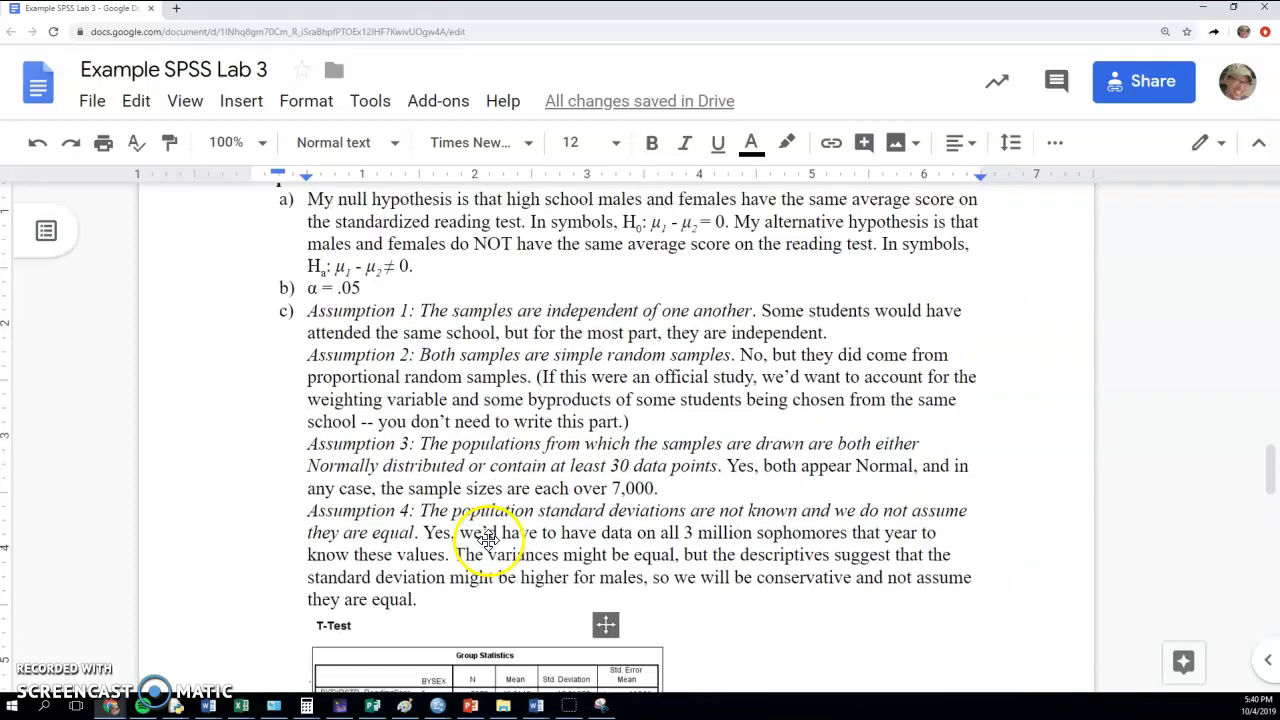
scroll(490, 541, "up", 1)
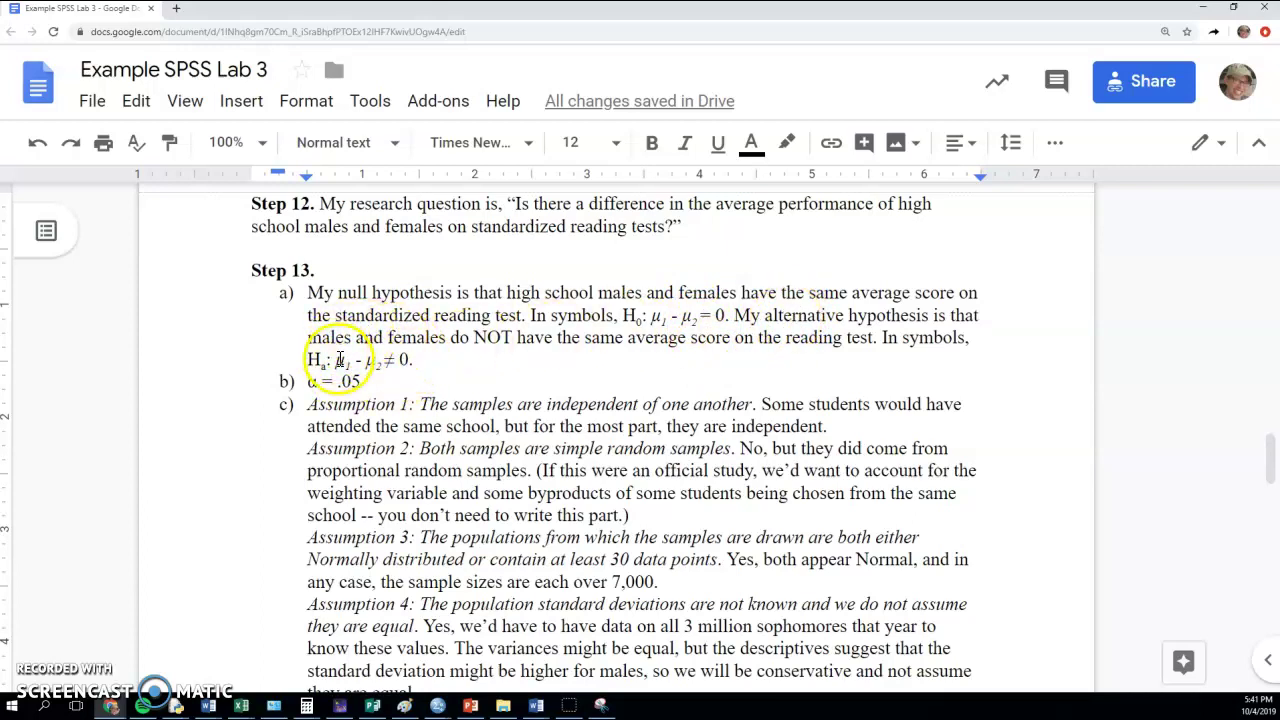
scroll(430, 450, "down", 5)
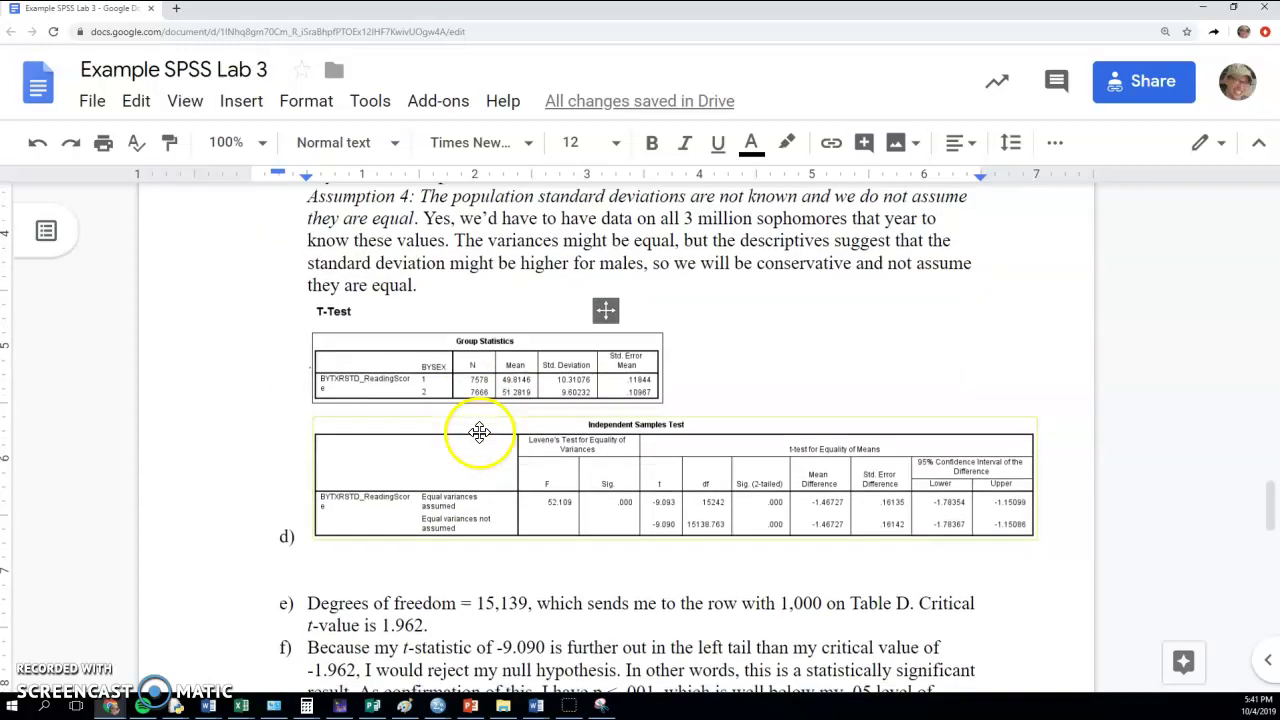
scroll(480, 432, "down", 3)
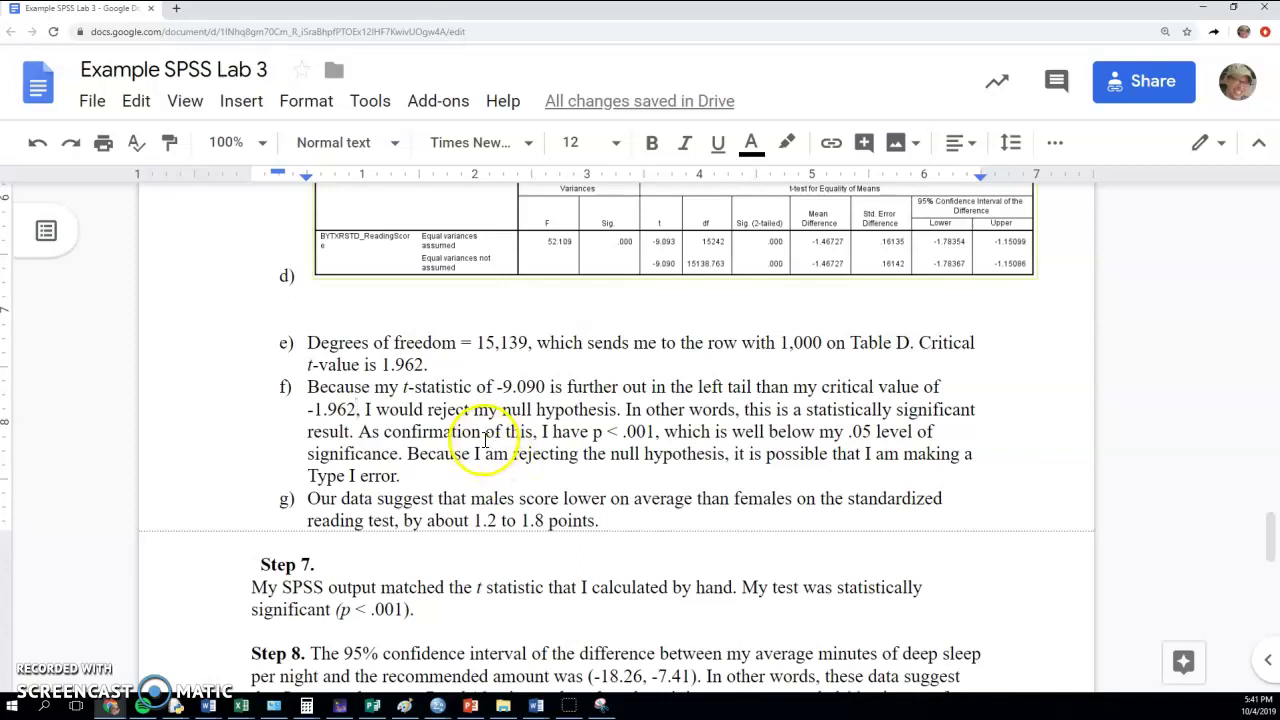
type(",")
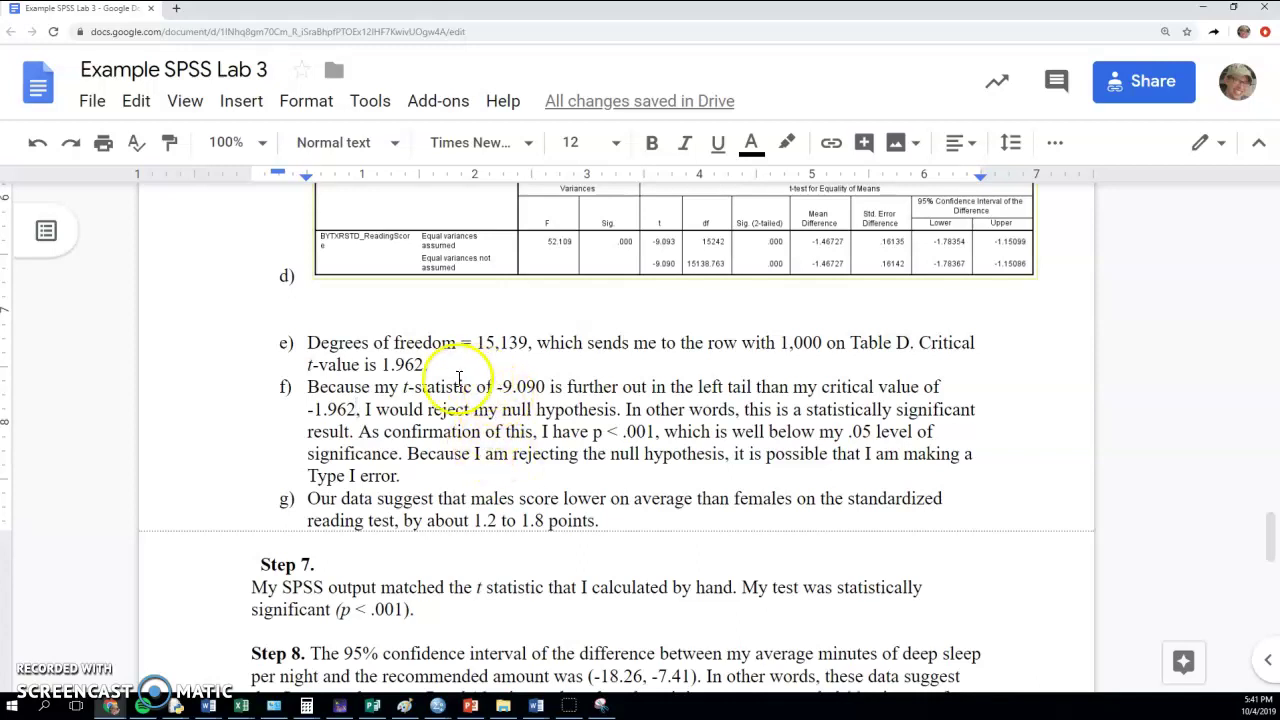
left_click(478, 518)
left_click_drag(478, 518, 535, 516)
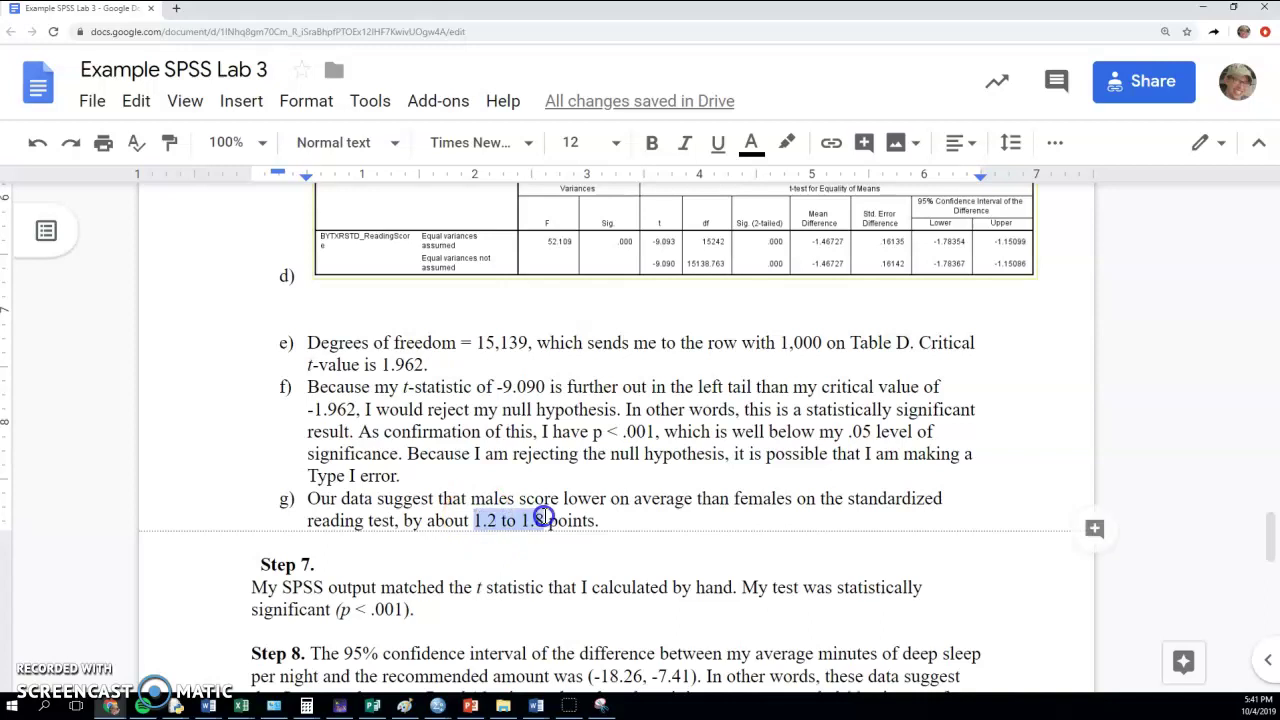
scroll(850, 420, "up", 1)
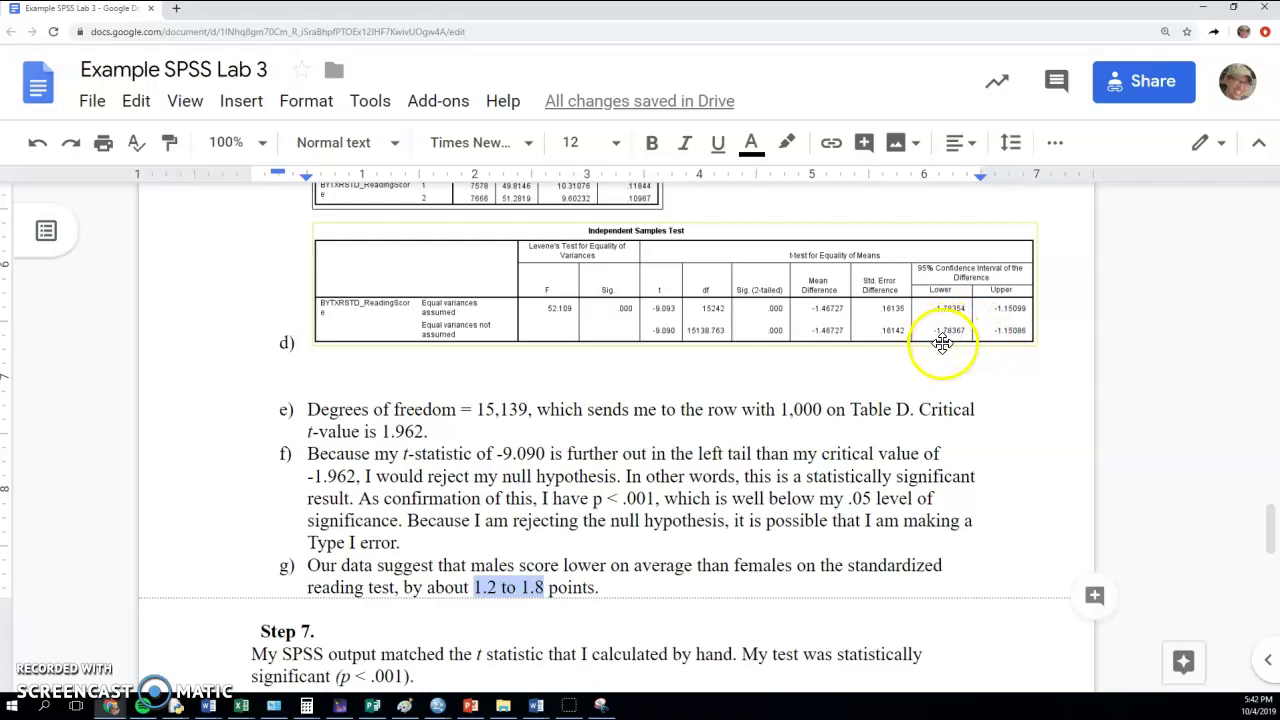
mouse_move(1265, 528)
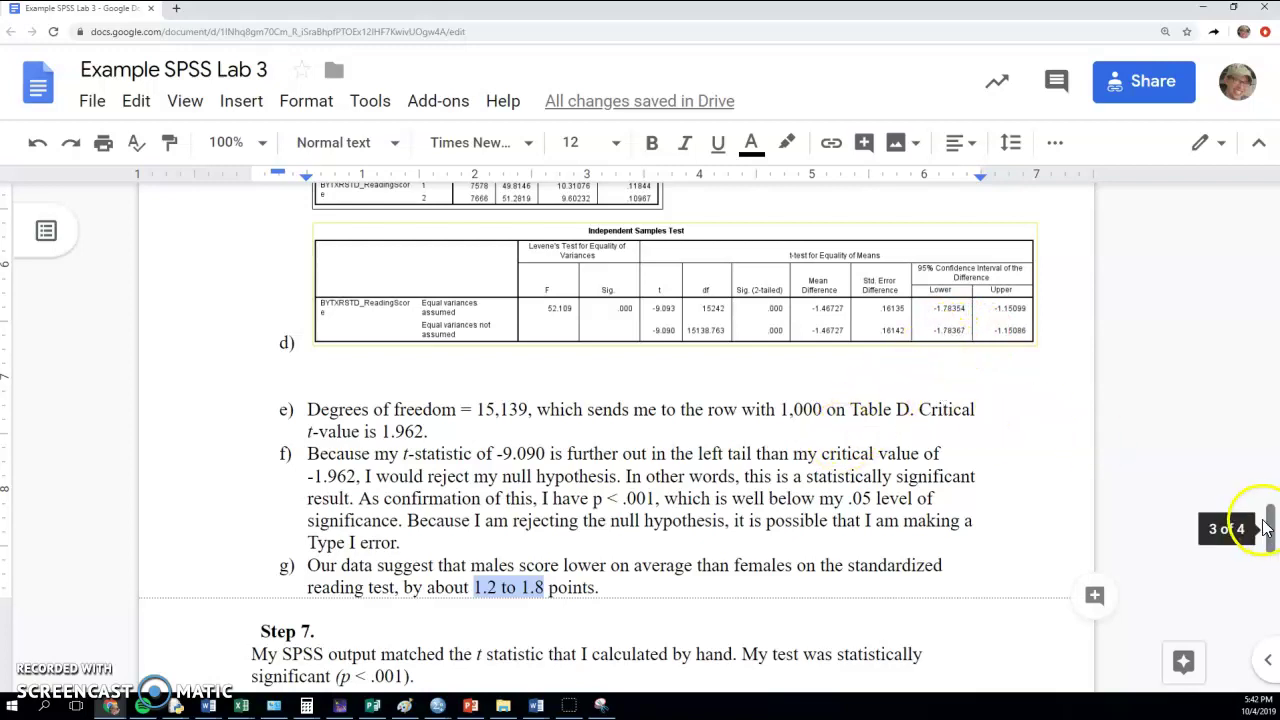
left_click_drag(1268, 528, 1272, 373)
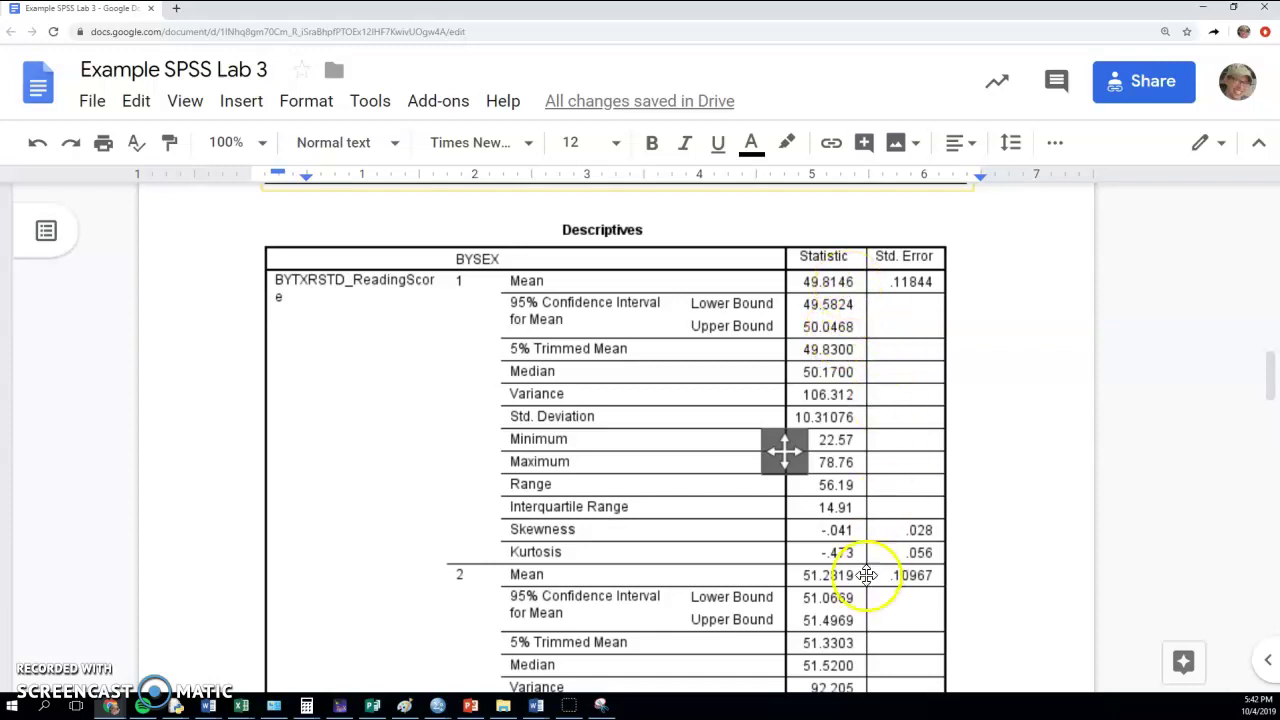
left_click_drag(1270, 366, 1274, 512)
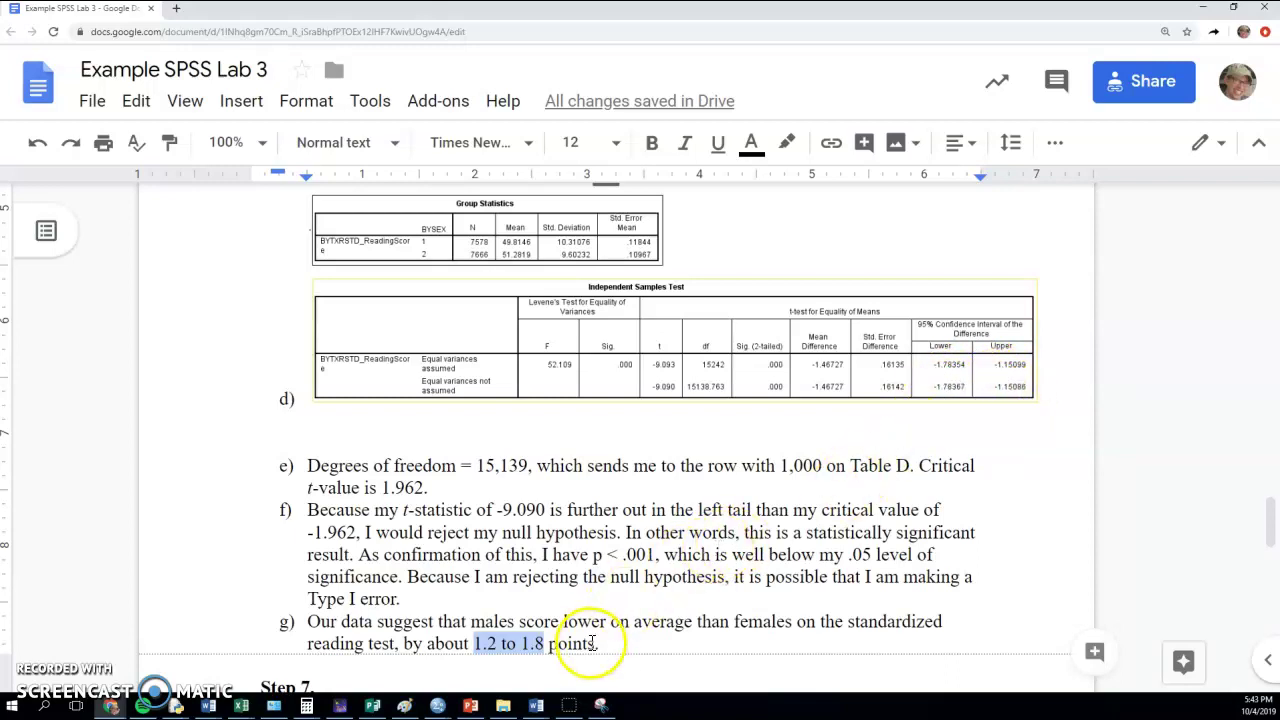
scroll(597, 643, "down", 2)
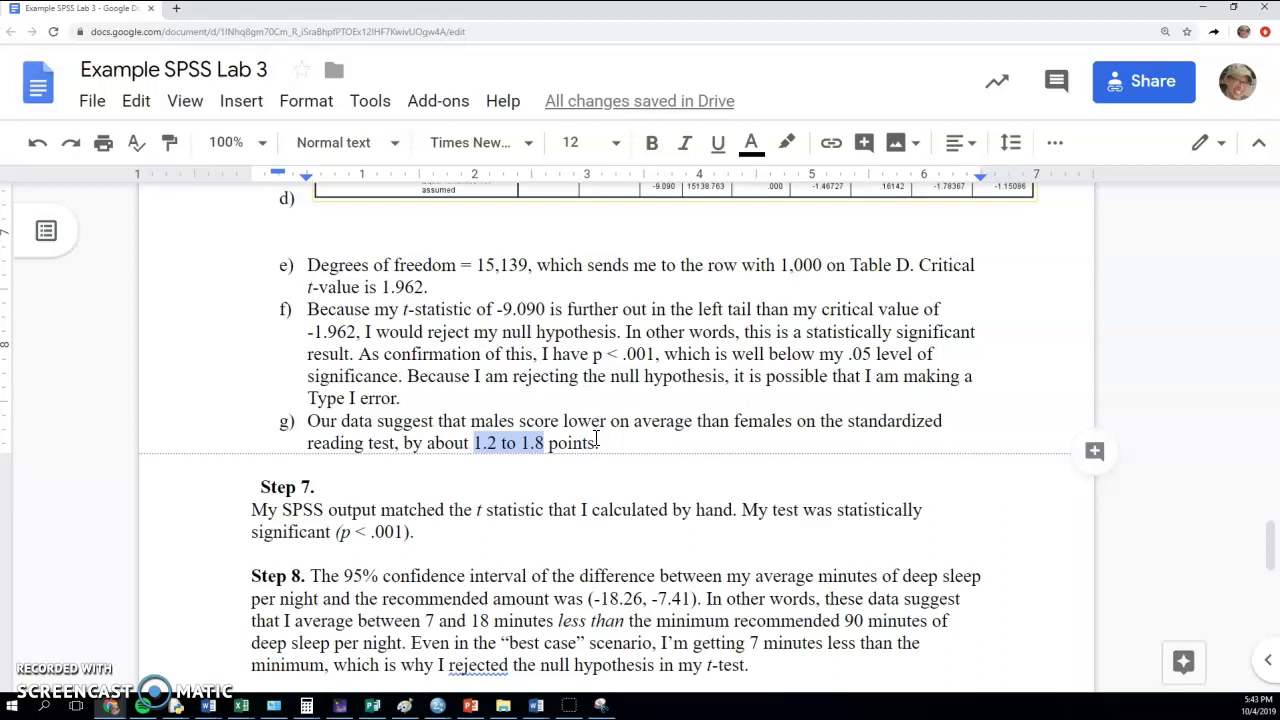
left_click(557, 446)
left_click(30, 684)
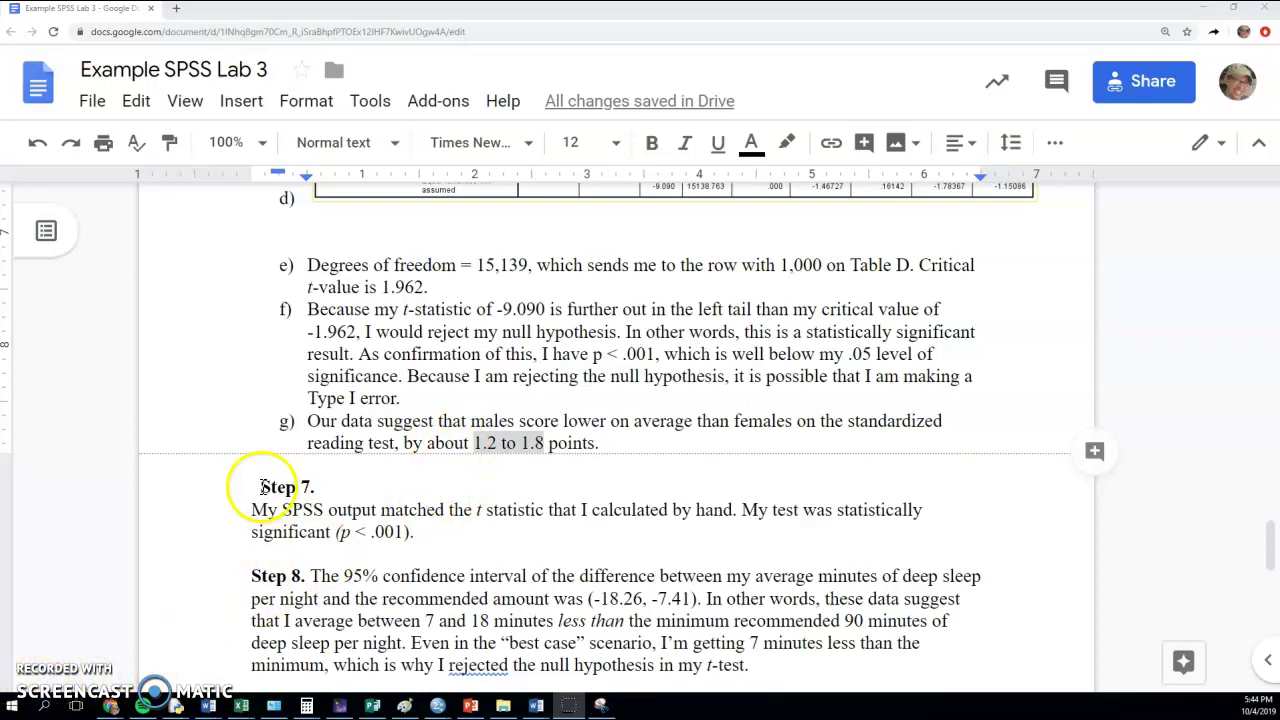
Remove the old Steps 7–8 and then Steps 9–10, leaving the space after answer g) empty
left_click_drag(255, 487, 806, 674)
key("BackSpace")
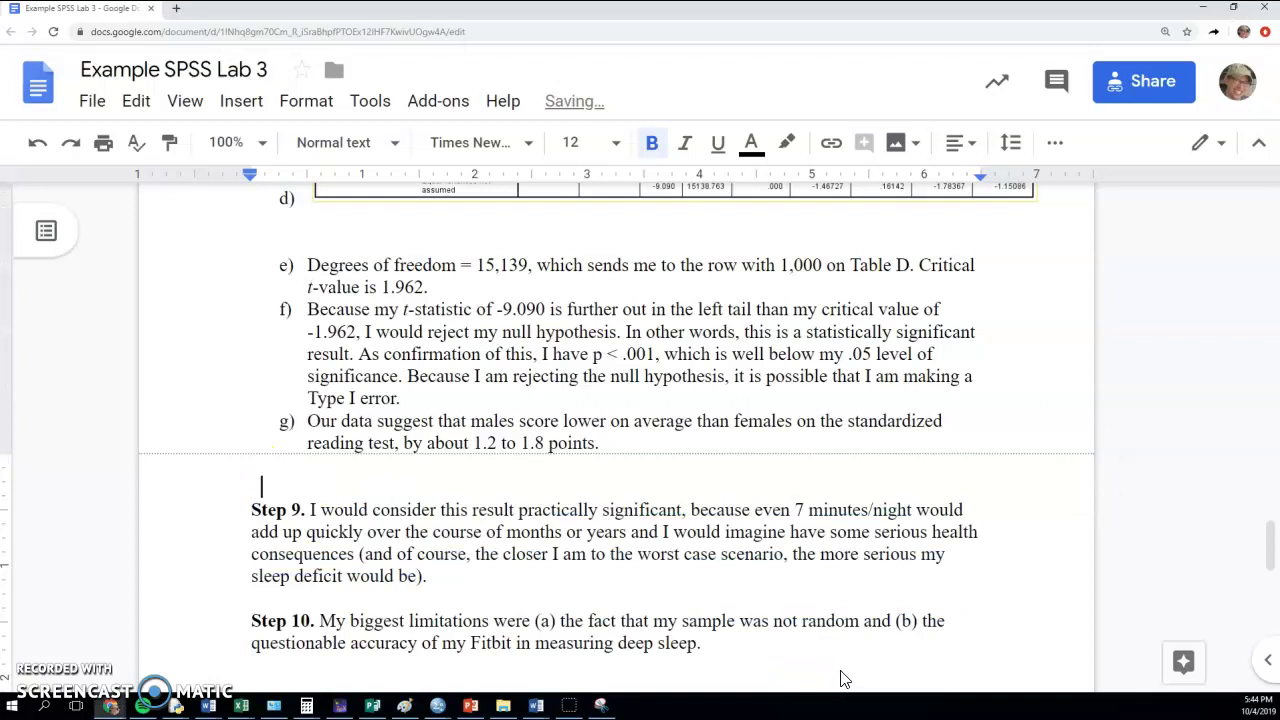
left_click_drag(389, 495, 819, 633)
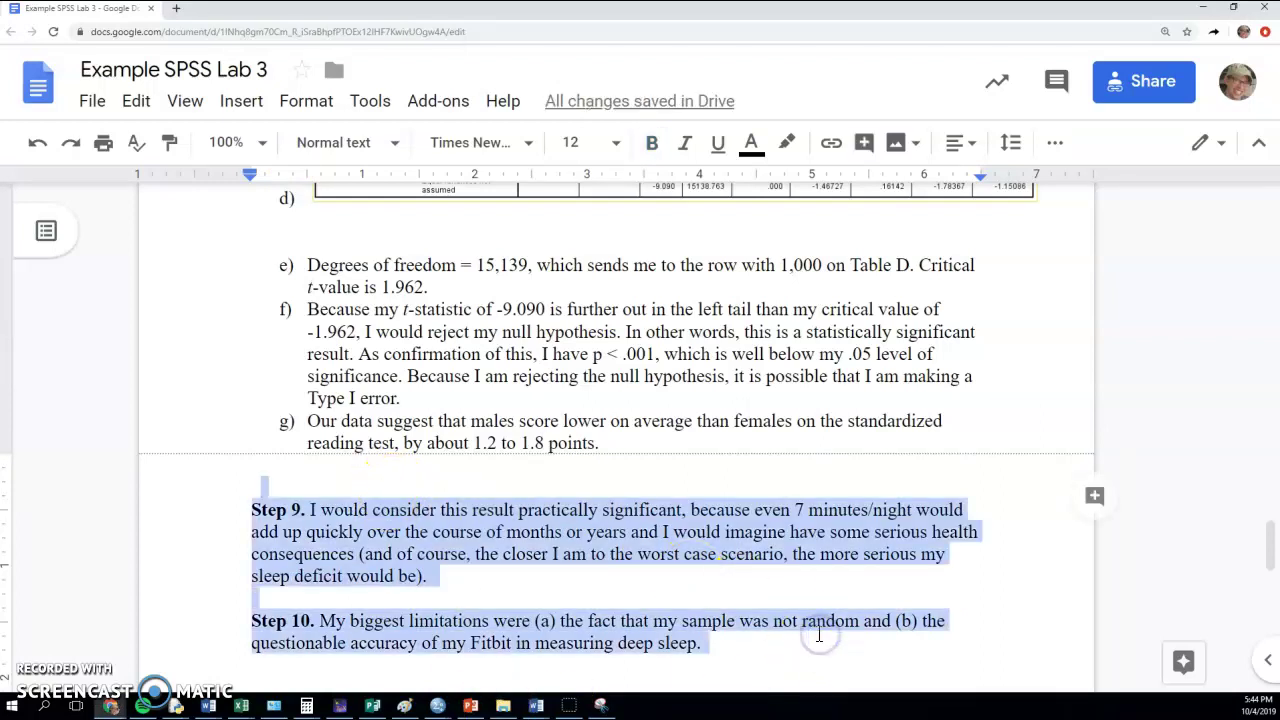
key("BackSpace")
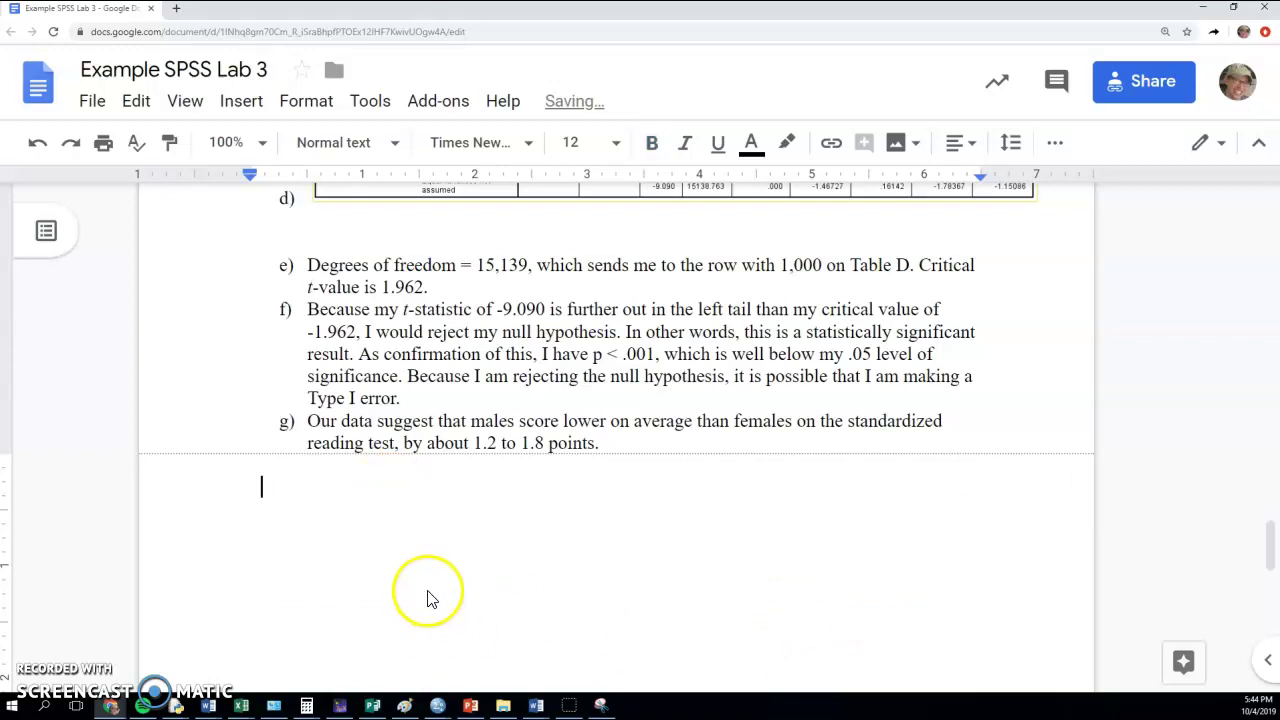